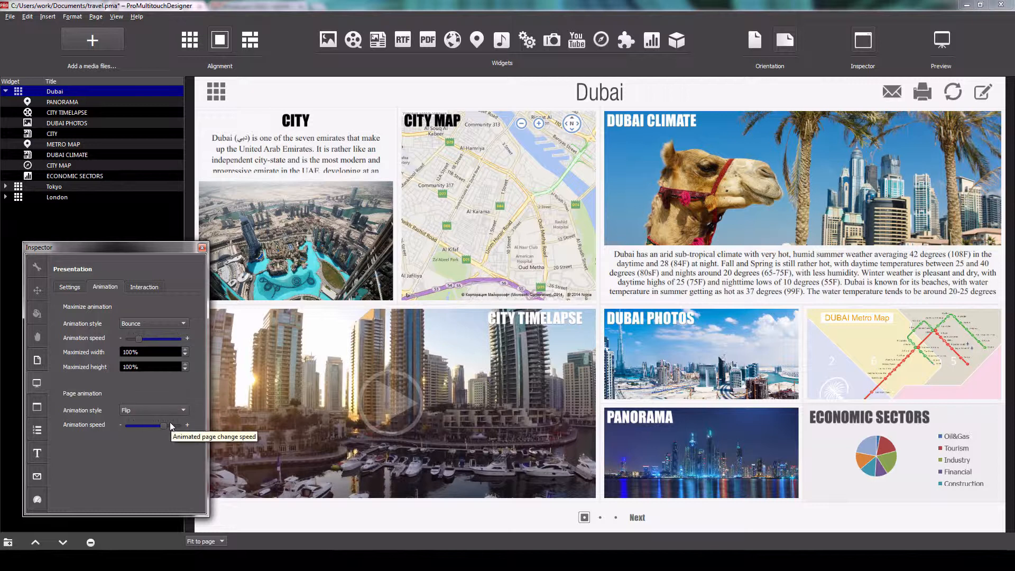
pyautogui.click(182, 410)
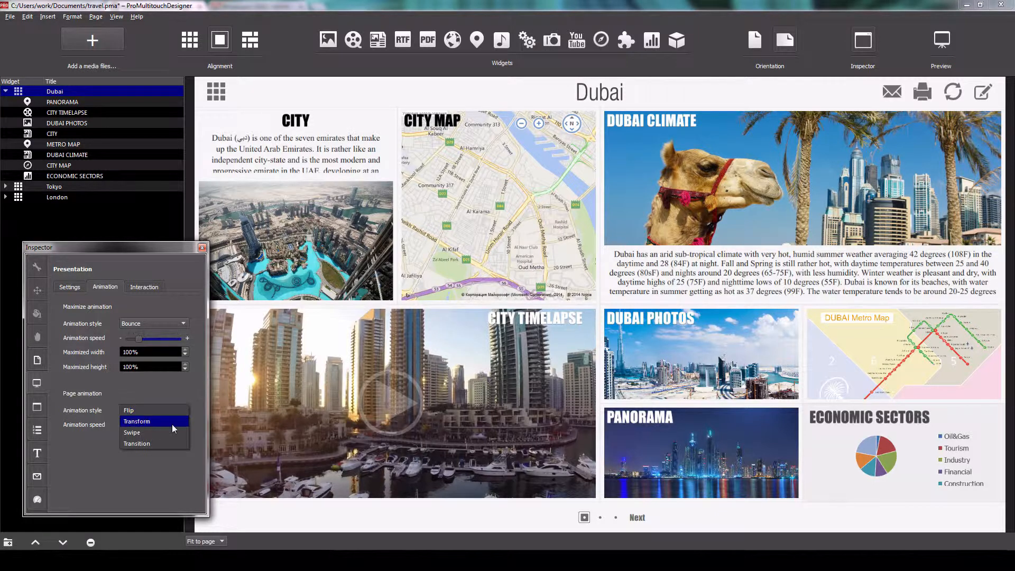
pyautogui.click(173, 424)
pyautogui.click(177, 411)
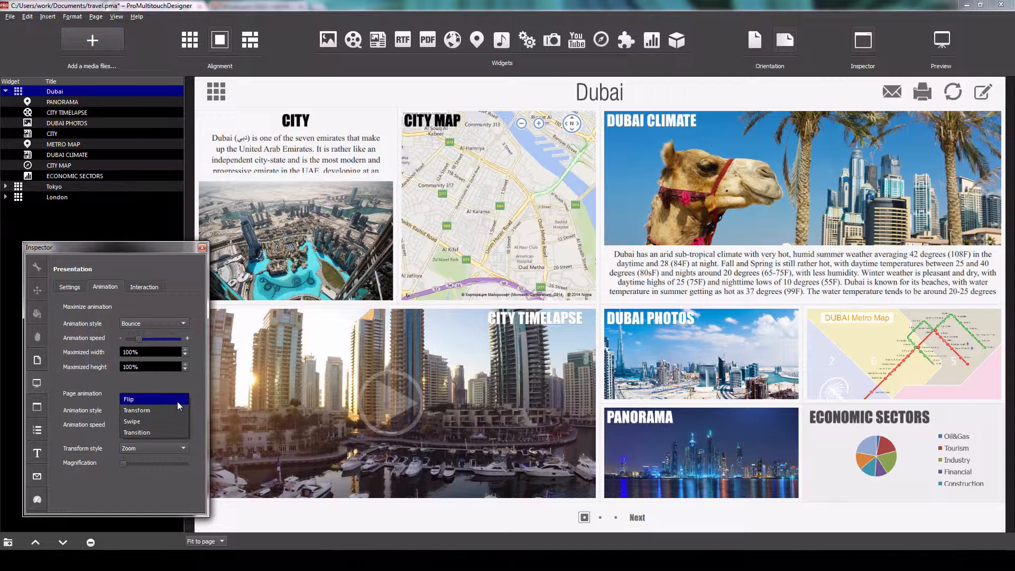
pyautogui.click(177, 402)
# Step: Preview the Flip page change on the Tokyo page, then lower the page animation speed to minimum and preview returning to Dubai
pyautogui.click(637, 517)
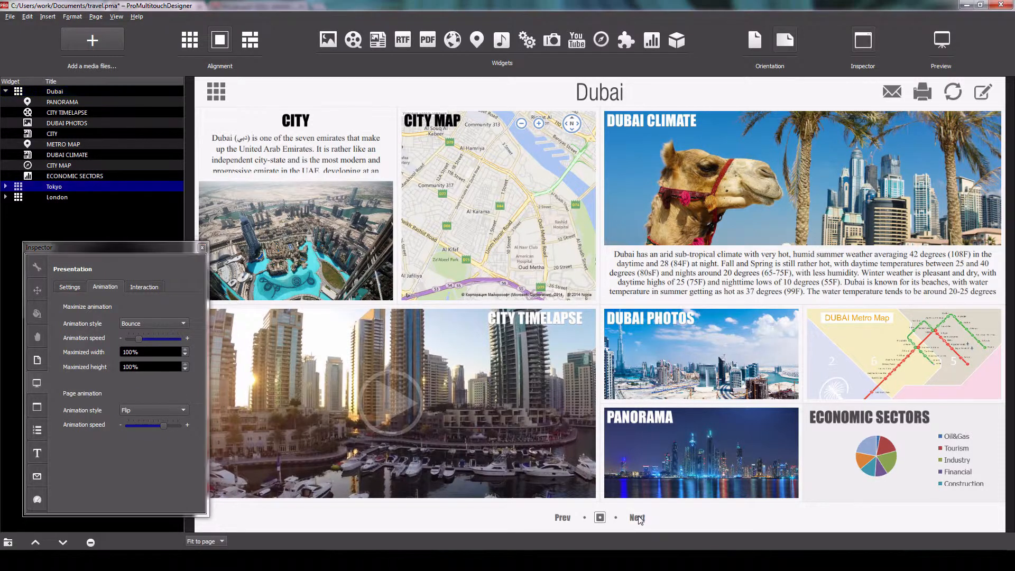
pyautogui.moveTo(163, 424); pyautogui.dragTo(104, 428)
pyautogui.click(565, 515)
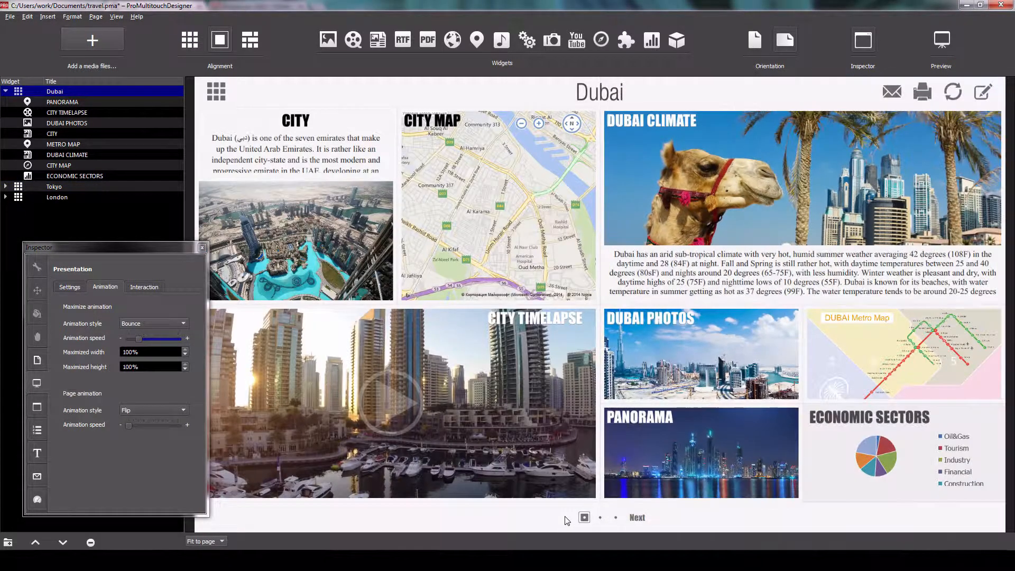
# Step: Set the page animation style to Transform with the Zoom transform style and preview it by advancing to the Tokyo page
pyautogui.click(179, 411)
pyautogui.click(176, 423)
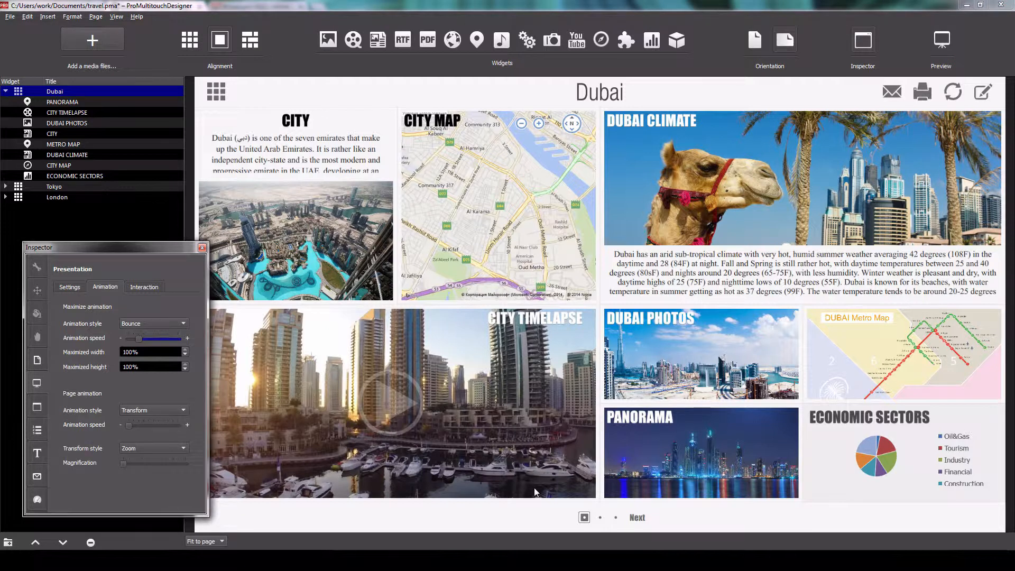
pyautogui.click(637, 518)
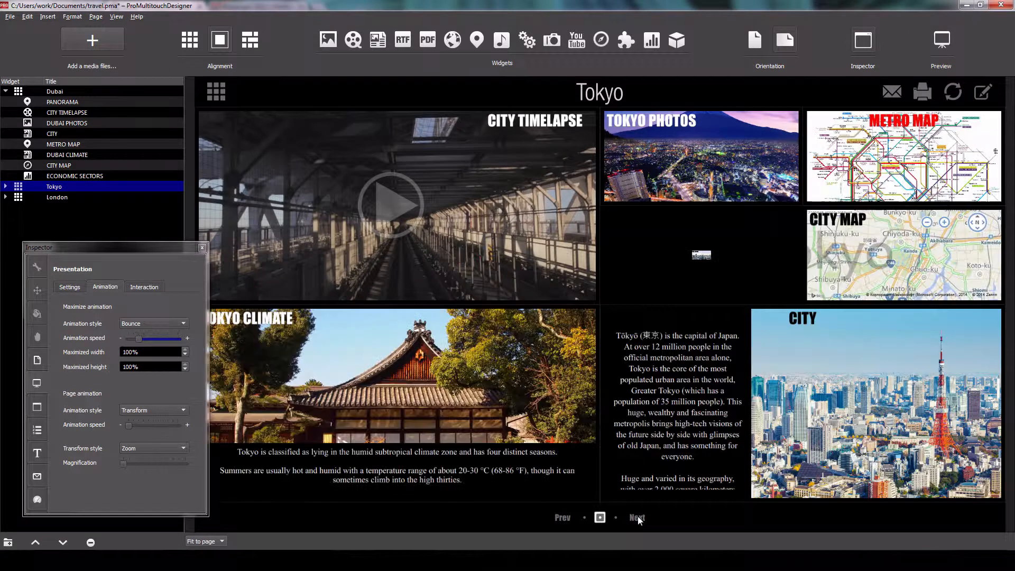
# Step: Set the page animation's transform style to Fade and preview it by going back to the Dubai page
pyautogui.click(151, 410)
pyautogui.click(150, 410)
pyautogui.click(146, 447)
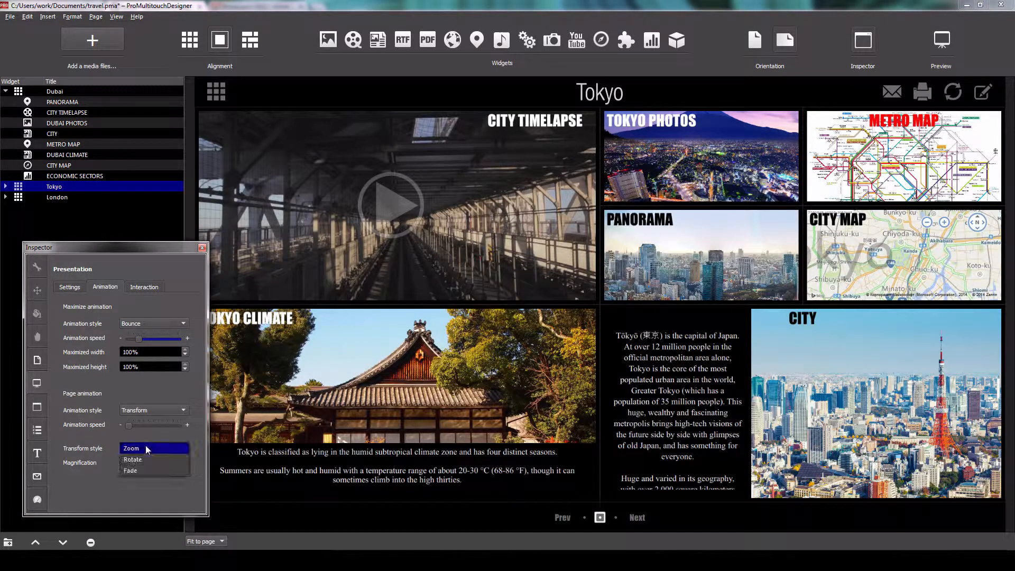
pyautogui.click(145, 466)
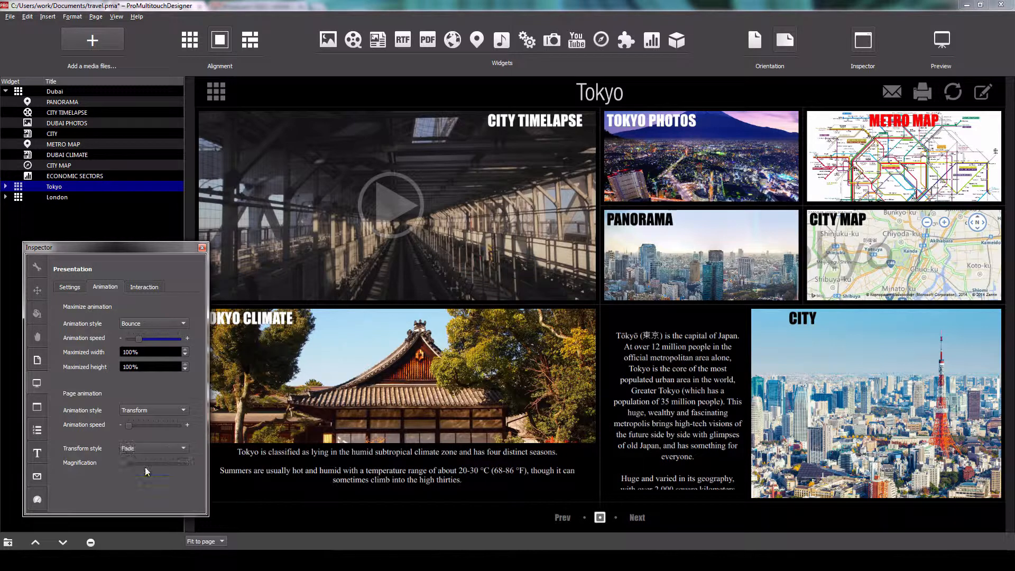
pyautogui.click(563, 518)
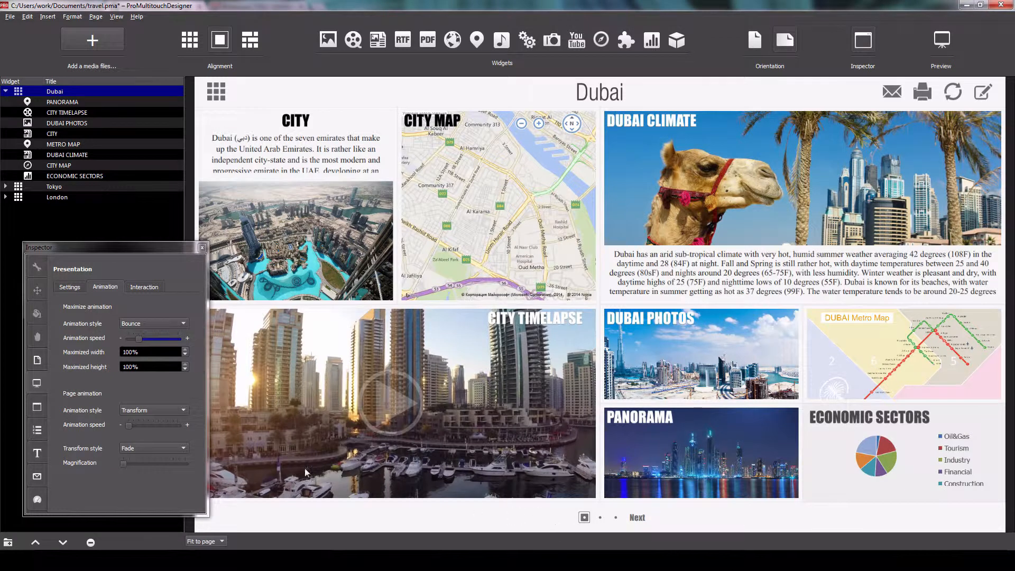
# Step: Raise the Fade transform's magnification to about the middle of its range and preview it by advancing to Tokyo
pyautogui.click(175, 447)
pyautogui.click(132, 455)
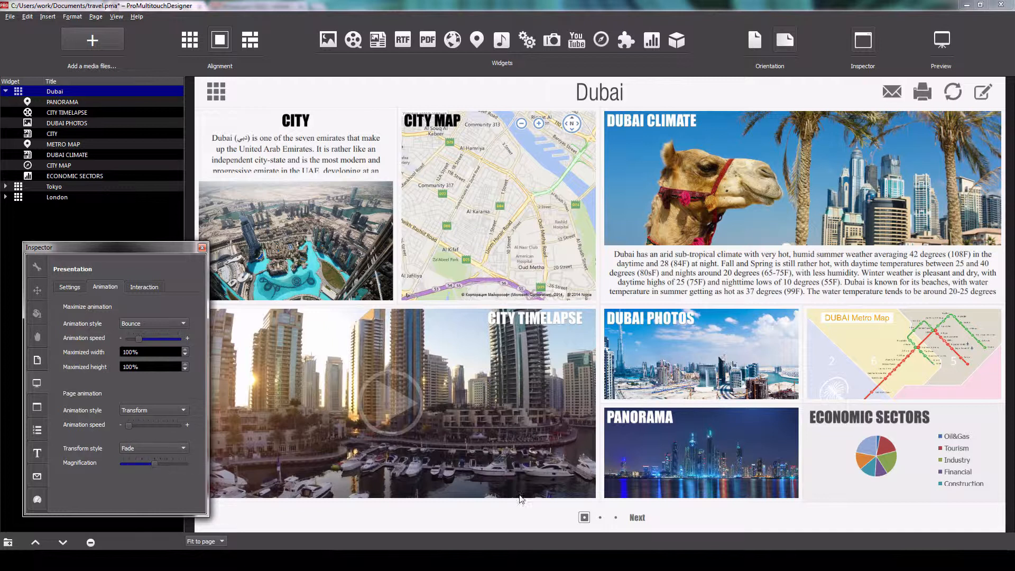
pyautogui.click(638, 518)
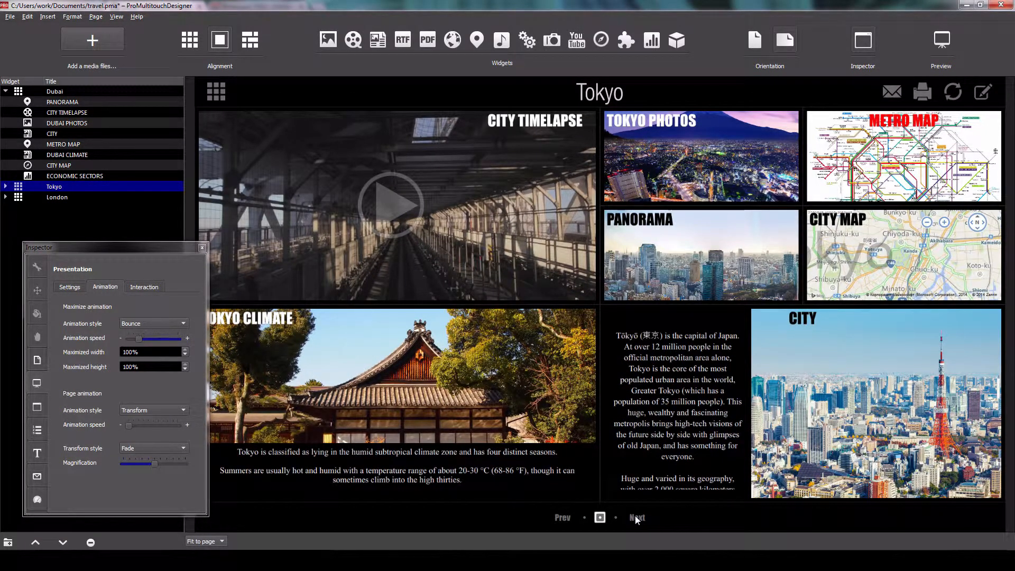
# Step: Set the page animation style to Swipe with horizontal direction and preview it by going to Dubai and back to Tokyo
pyautogui.click(171, 447)
pyautogui.click(170, 447)
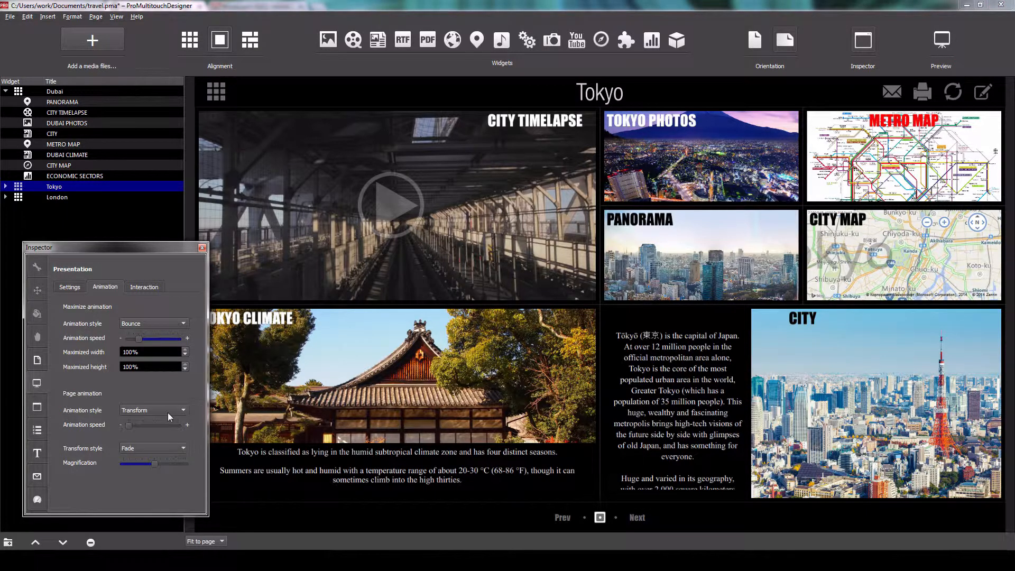
pyautogui.click(168, 413)
pyautogui.click(169, 421)
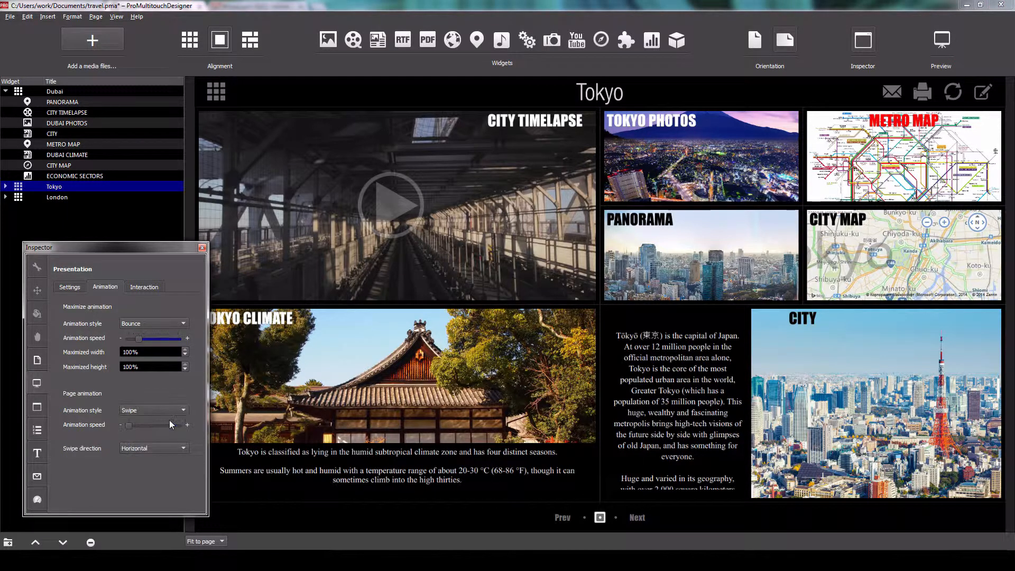
pyautogui.click(559, 519)
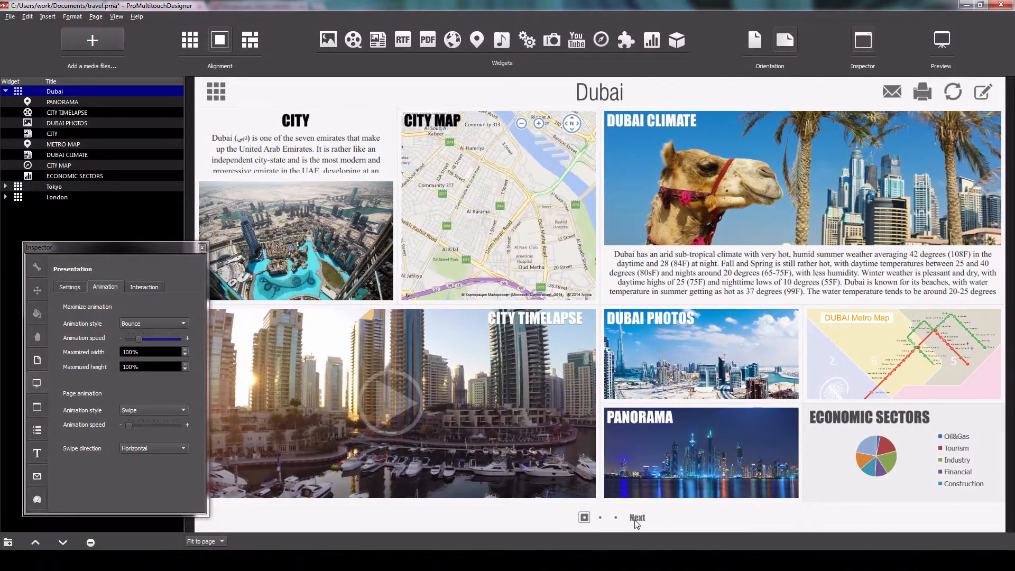
pyautogui.click(630, 519)
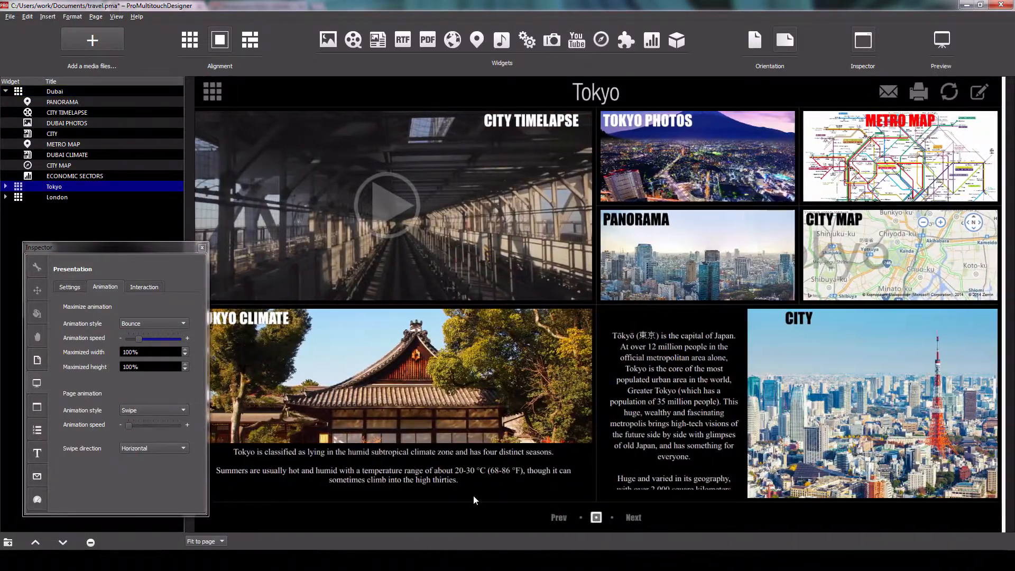
# Step: Set the swipe direction to Vertical and preview it by going back to the Dubai page
pyautogui.click(160, 453)
pyautogui.click(158, 459)
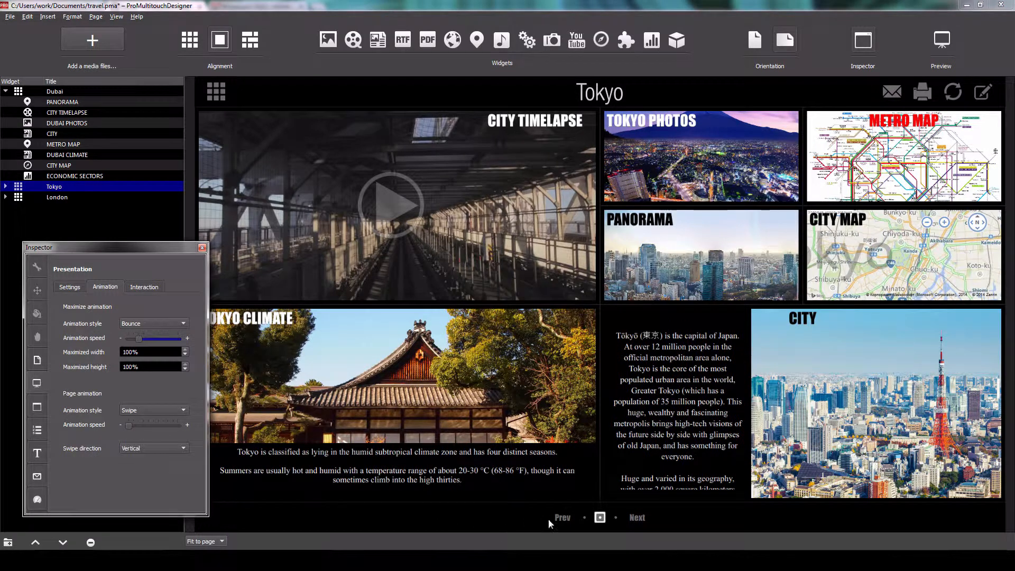
pyautogui.click(559, 517)
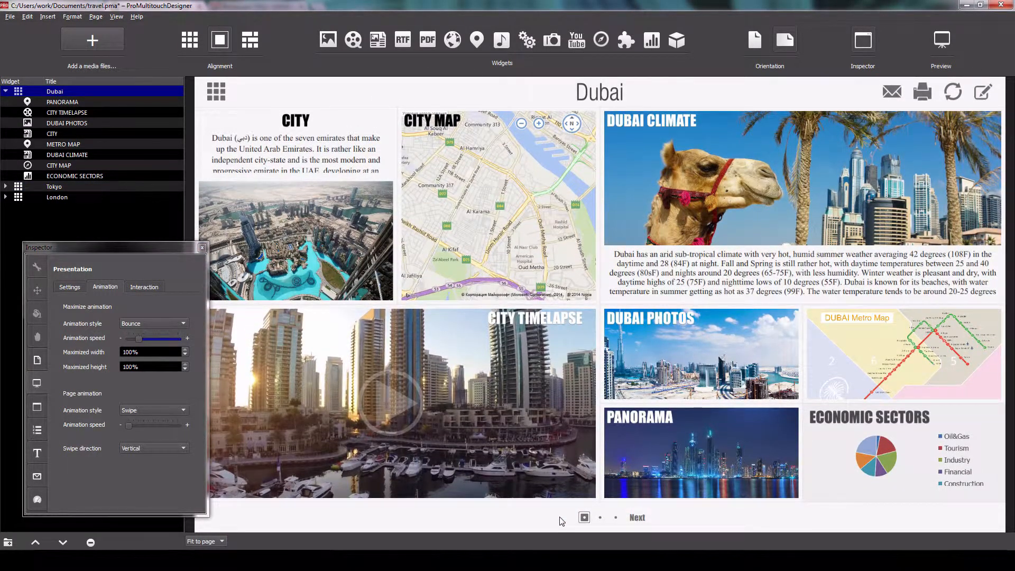
# Step: Set the page animation style to Transition with the Circles transition style and preview it by advancing to the Tokyo page
pyautogui.click(170, 408)
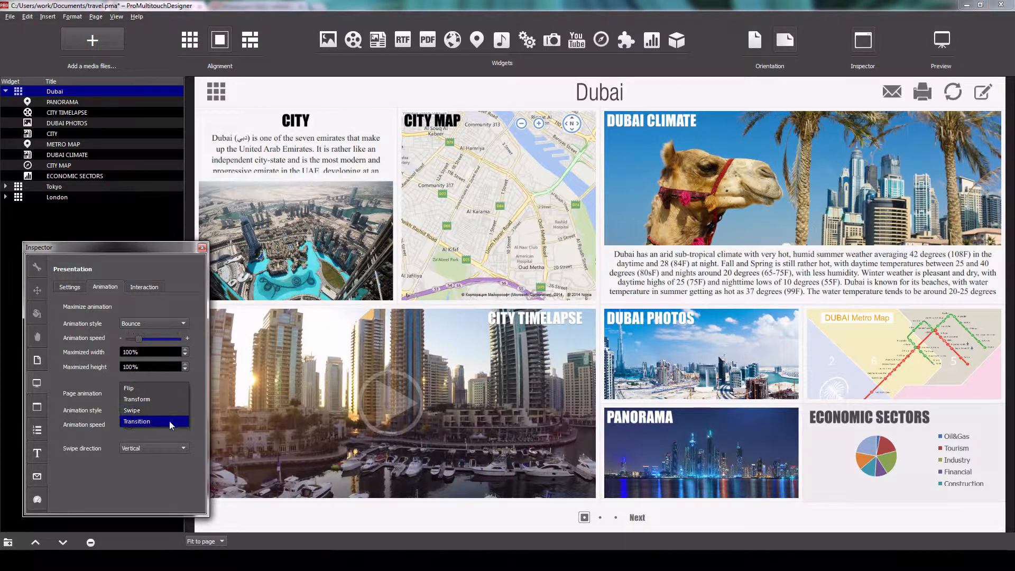
pyautogui.click(169, 420)
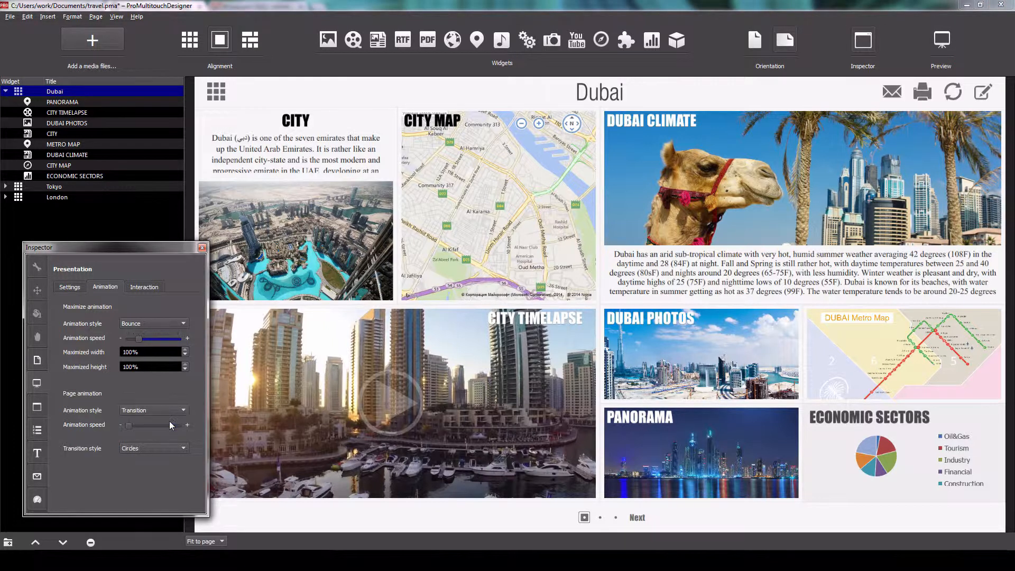
pyautogui.click(637, 518)
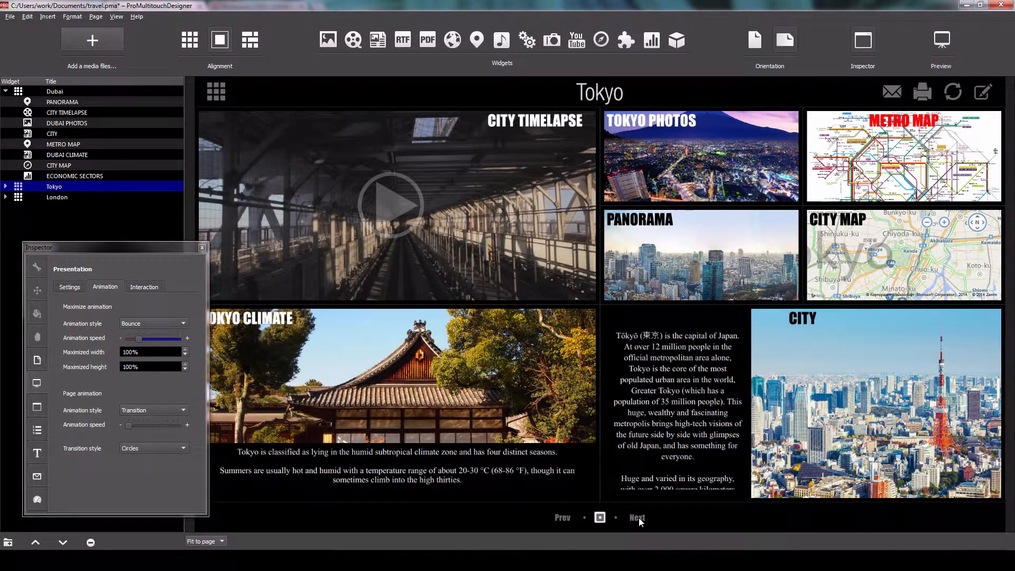
# Step: Preview the Shatter transition style by going back to Dubai, then set the page animation style to Flip
pyautogui.click(180, 448)
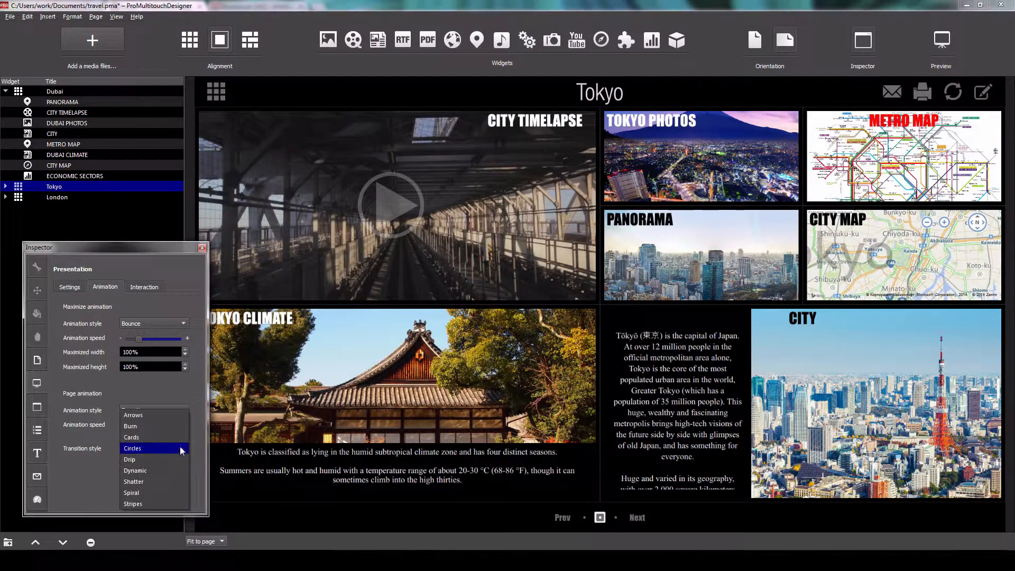
pyautogui.click(170, 481)
pyautogui.click(561, 517)
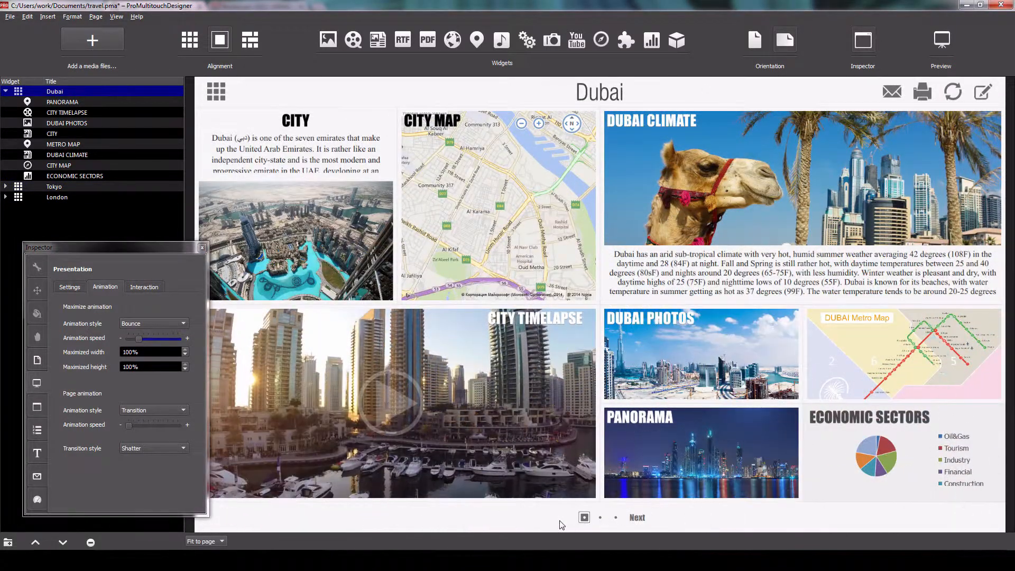
pyautogui.click(169, 411)
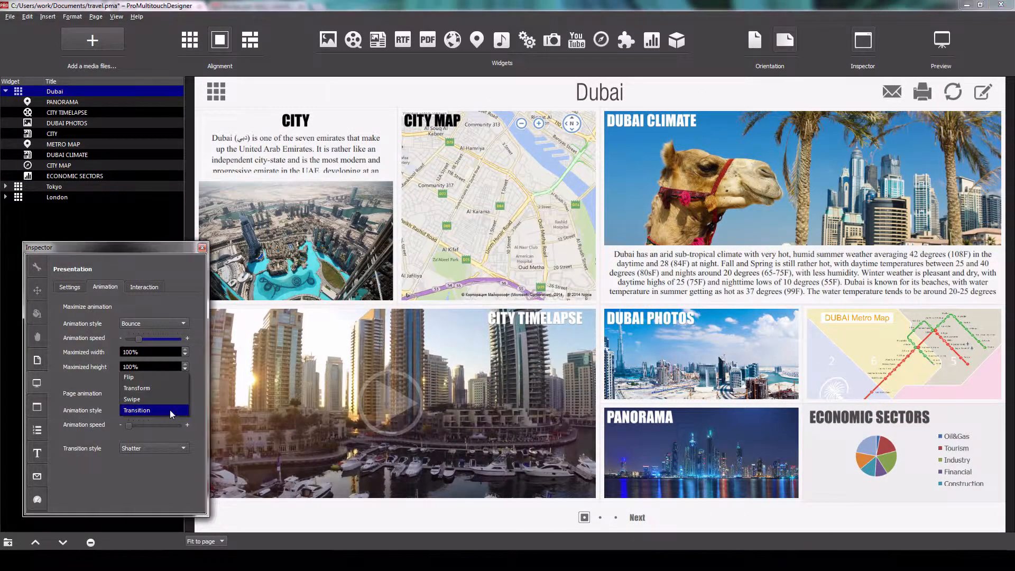
pyautogui.click(169, 379)
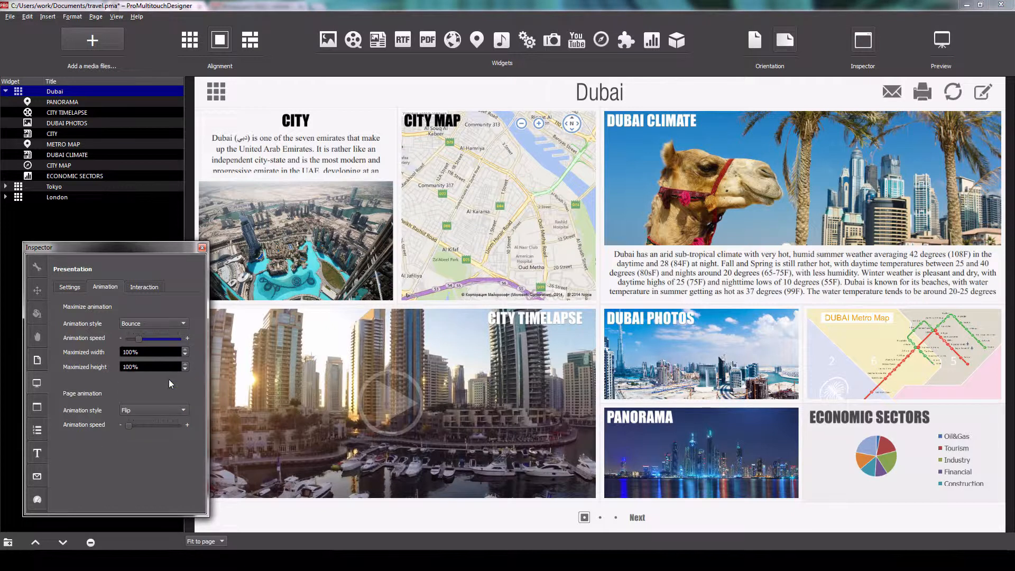
# Step: Set the maximize animation style to Elastic and preview it by maximizing and closing the CITY widget
pyautogui.click(183, 324)
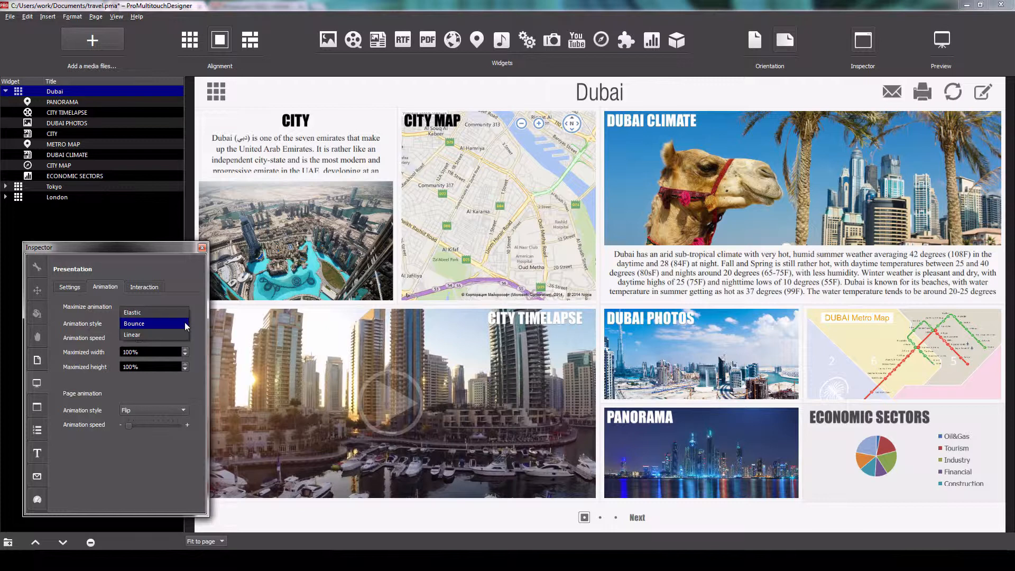
pyautogui.click(182, 315)
pyautogui.click(248, 252)
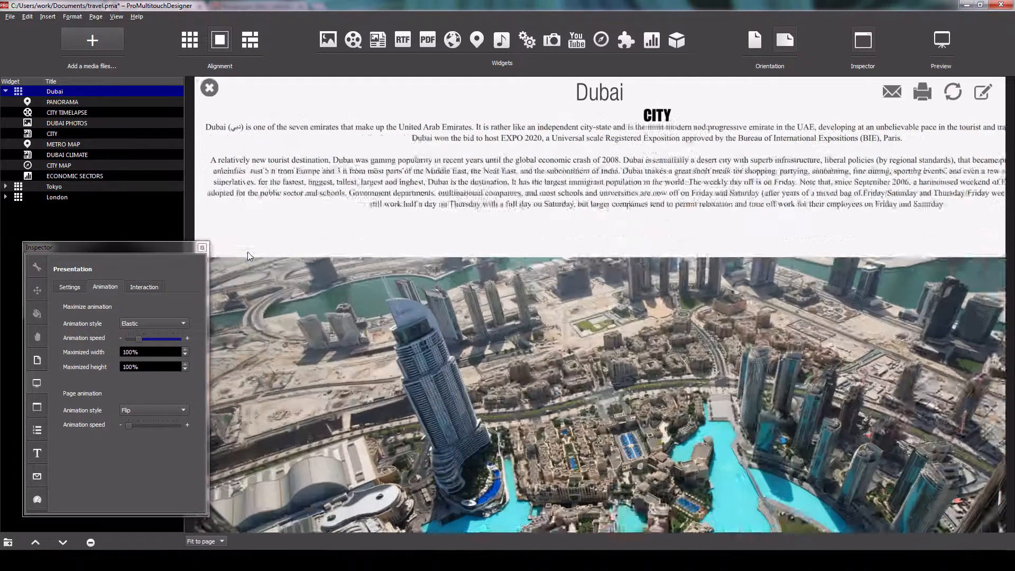
pyautogui.click(209, 93)
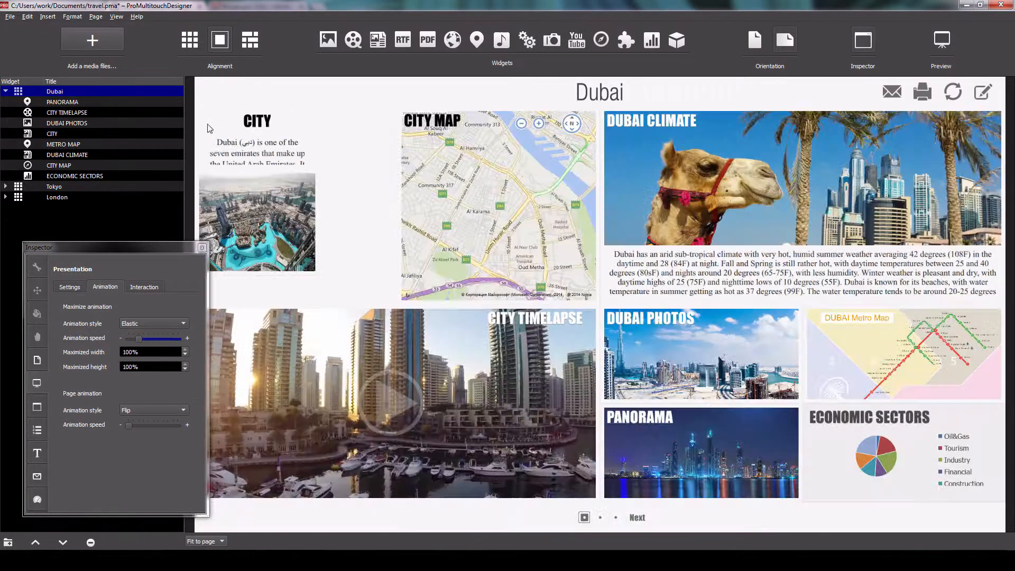
# Step: Set the maximize animation style to Bounce and preview it by maximizing and closing the CITY widget
pyautogui.click(159, 324)
pyautogui.click(154, 336)
pyautogui.click(267, 244)
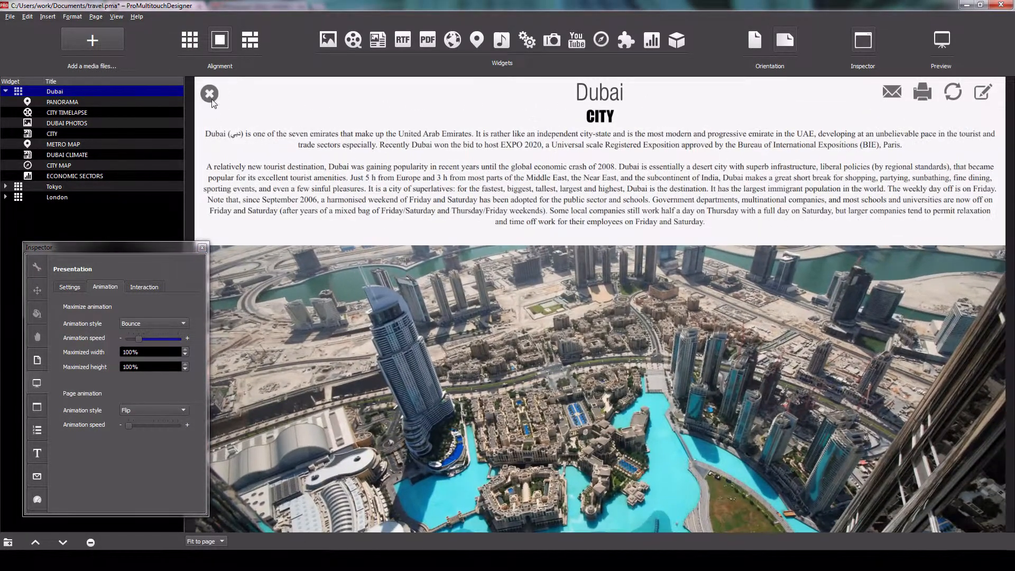
pyautogui.click(216, 91)
# Step: Set the maximize animation style to Linear and preview it by maximizing and closing the CITY widget
pyautogui.click(148, 325)
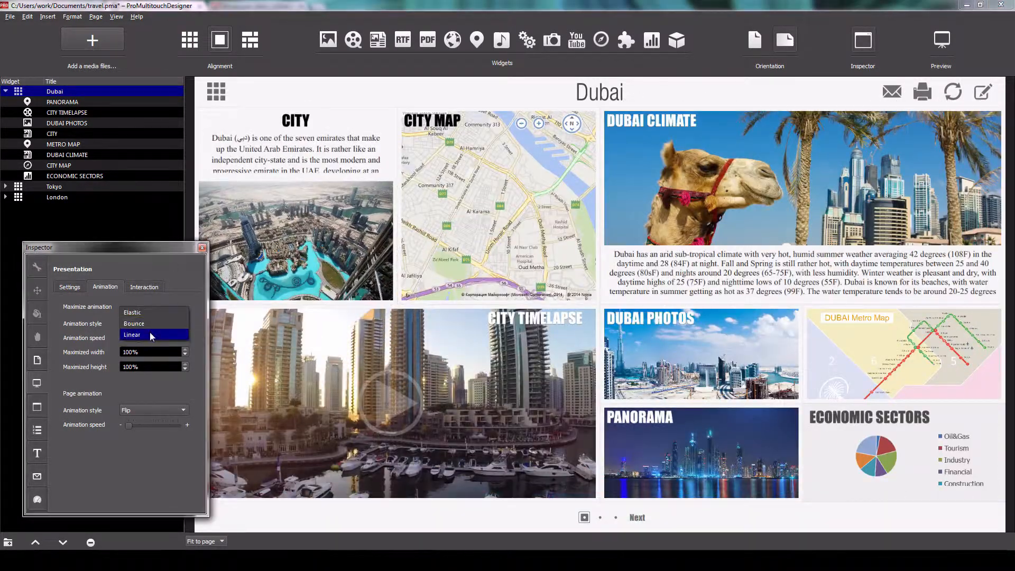
pyautogui.click(150, 332)
pyautogui.click(265, 214)
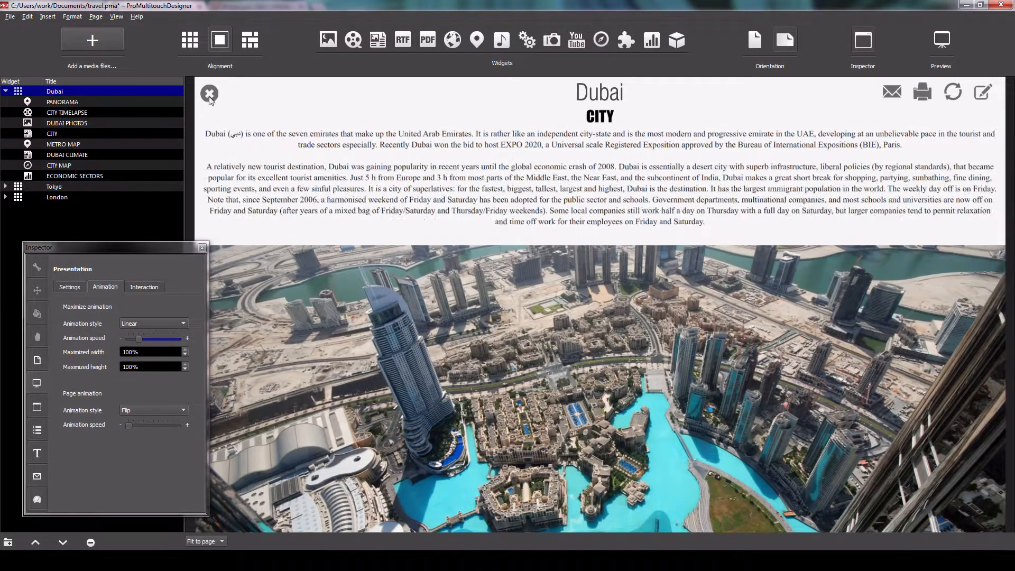
pyautogui.click(210, 100)
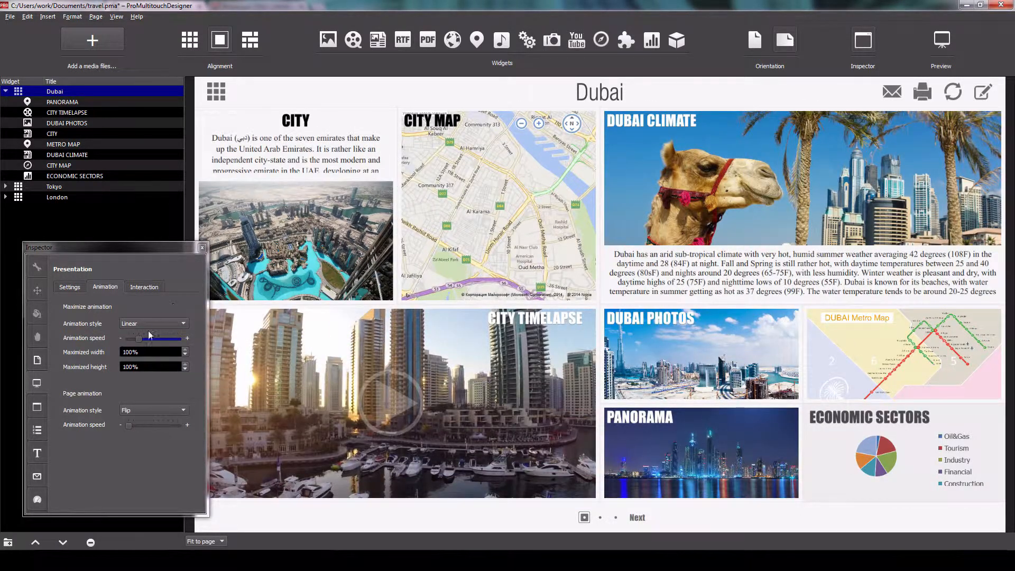
# Step: Raise the maximize animation speed to near its maximum and preview it by maximizing and closing the CITY widget
pyautogui.moveTo(140, 340); pyautogui.dragTo(141, 340)
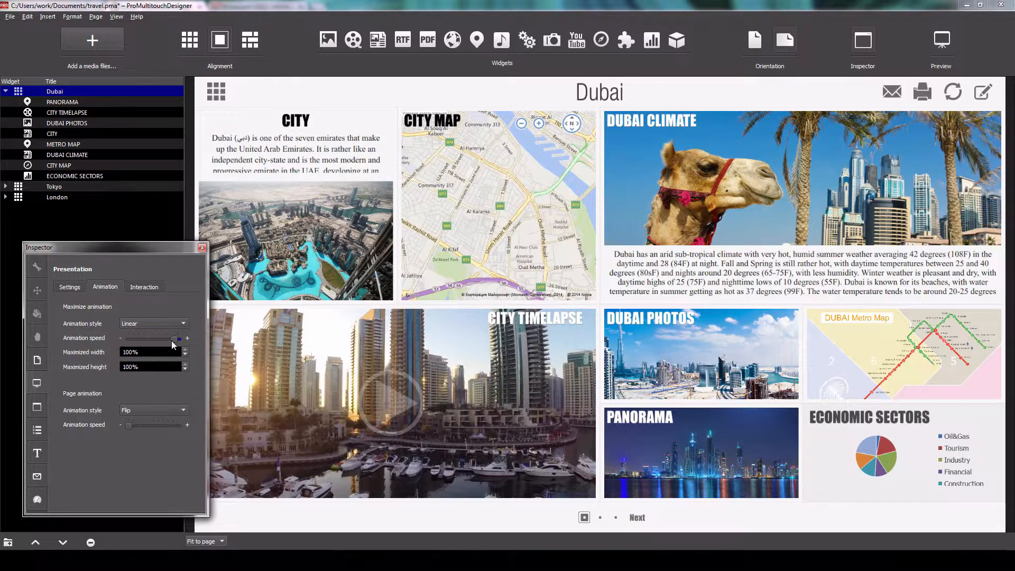
pyautogui.click(255, 253)
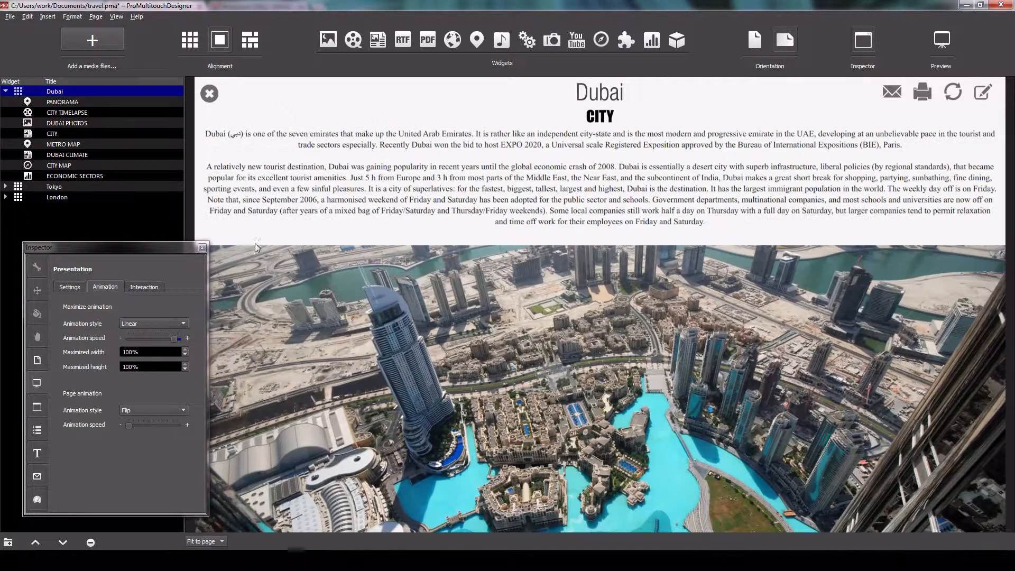
pyautogui.click(209, 94)
# Step: Lower the maximize animation speed to its minimum and preview it by maximizing the CITY widget
pyautogui.moveTo(173, 341); pyautogui.dragTo(111, 338)
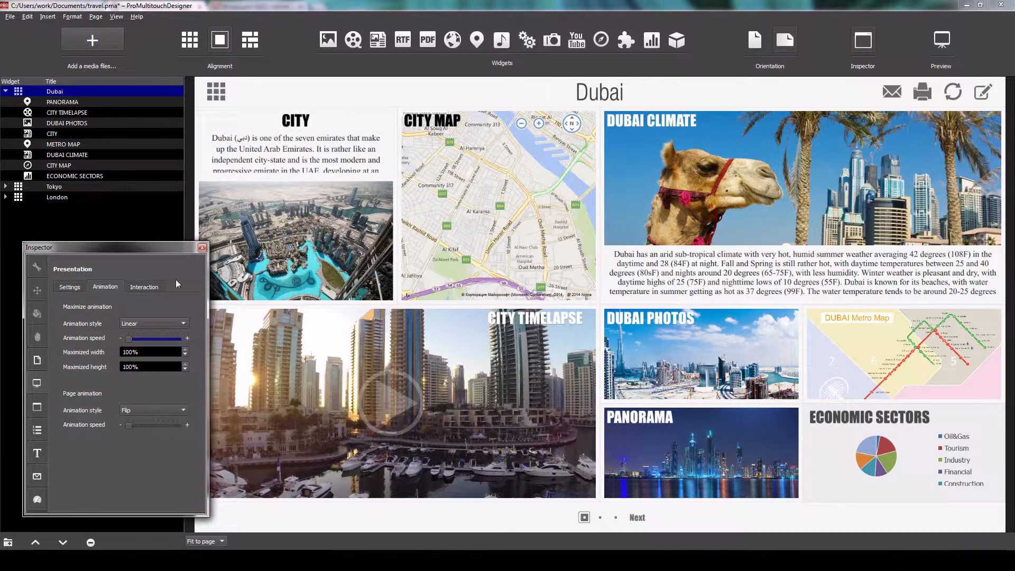
pyautogui.click(243, 238)
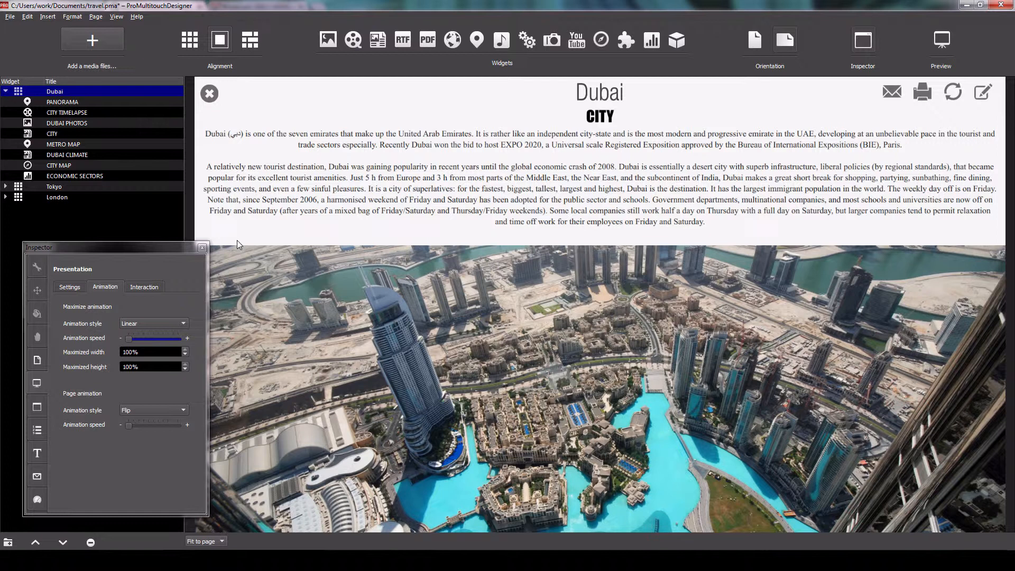
# Step: Set the maximized width to 70% and the maximized height to 60% for the open CITY widget
pyautogui.click(150, 352)
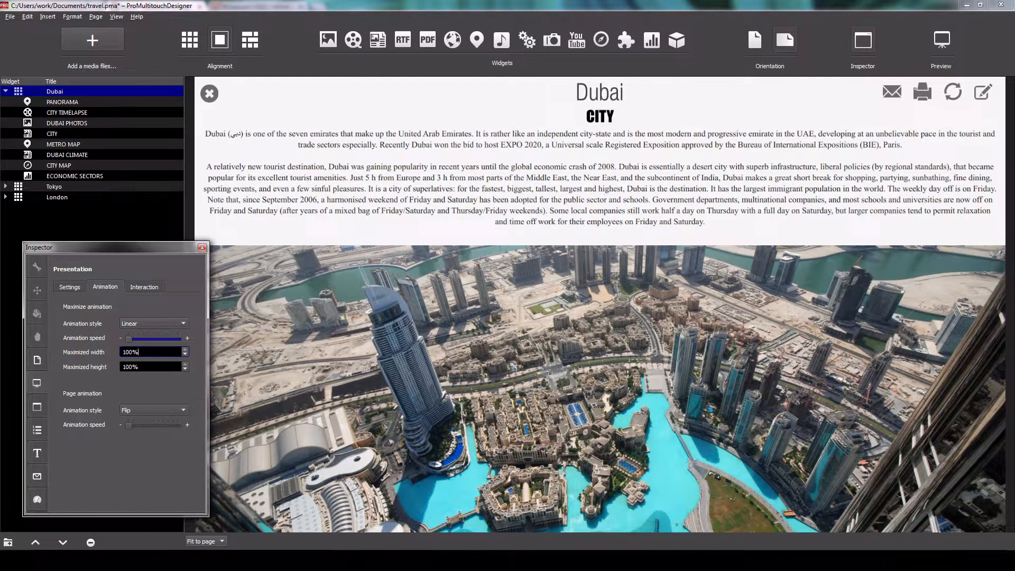
pyautogui.hotkey('ctrl', 'a')
pyautogui.write('70')
pyautogui.press('Return')
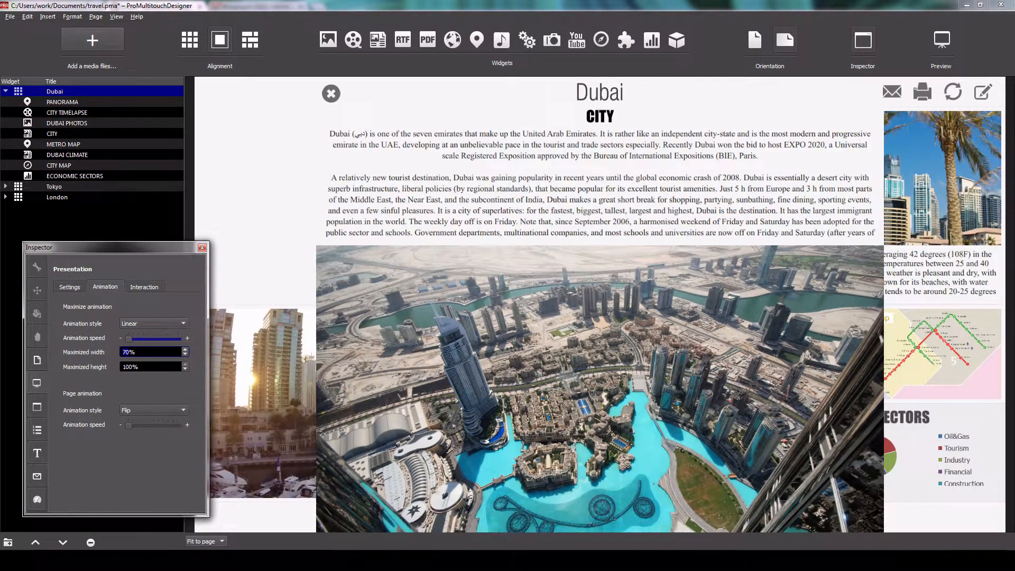
pyautogui.press('Tab')
pyautogui.write('60')
pyautogui.press('Return')
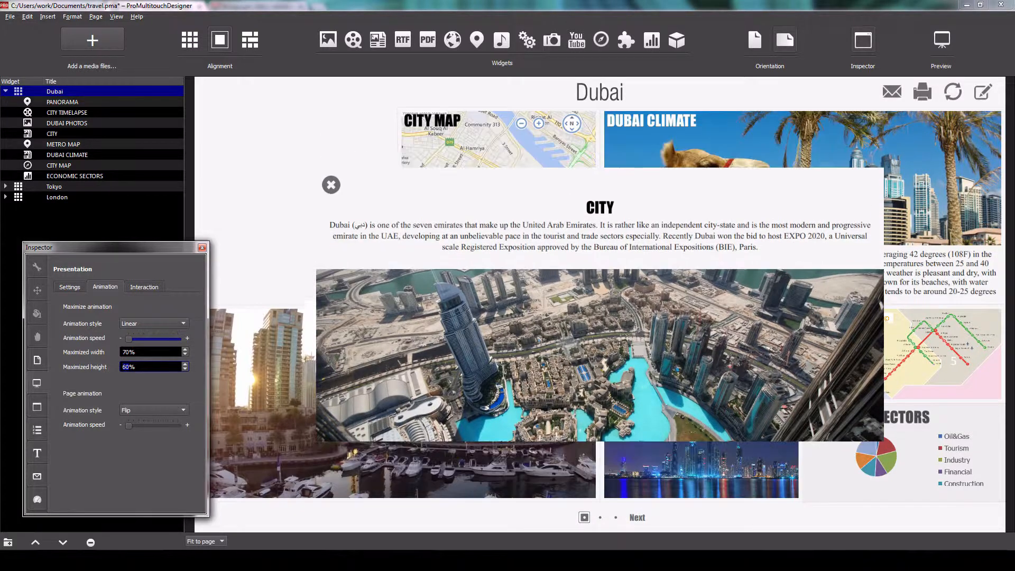
# Step: Restore the maximized width and height to 100% and close the maximized CITY widget
pyautogui.click(152, 352)
pyautogui.scroll(3, 152, 352)
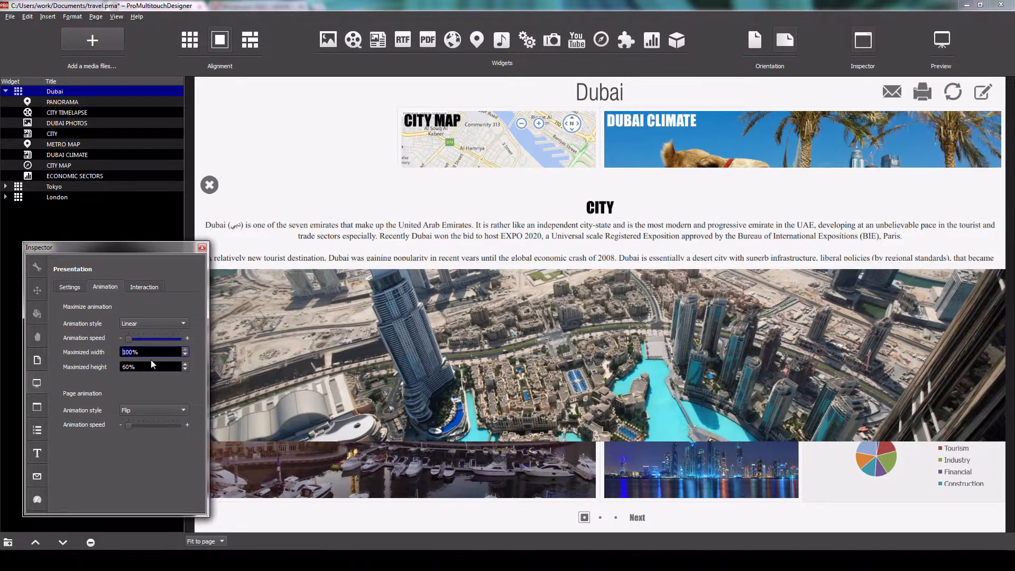
pyautogui.click(153, 367)
pyautogui.scroll(4, 152, 366)
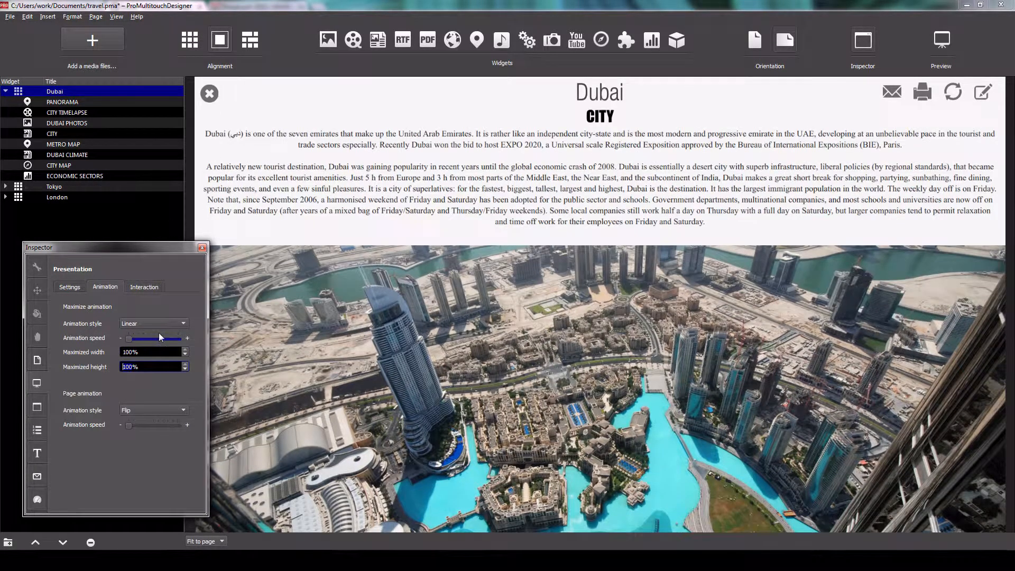
pyautogui.click(209, 95)
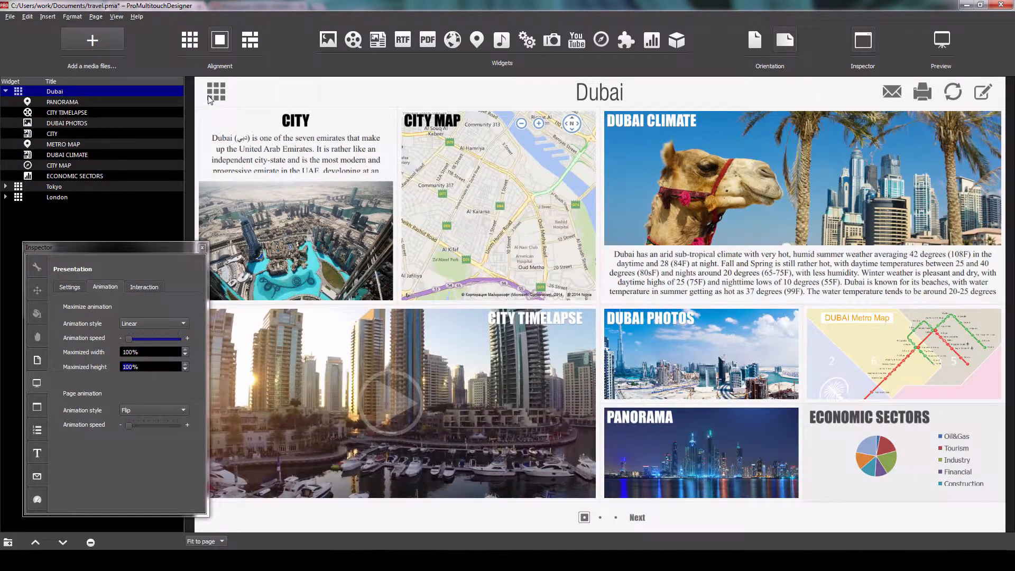
# Step: Open the presentation's interaction settings, keep Page edges for flipping pages, and try pulling the Dubai page by its outer edge
pyautogui.click(144, 286)
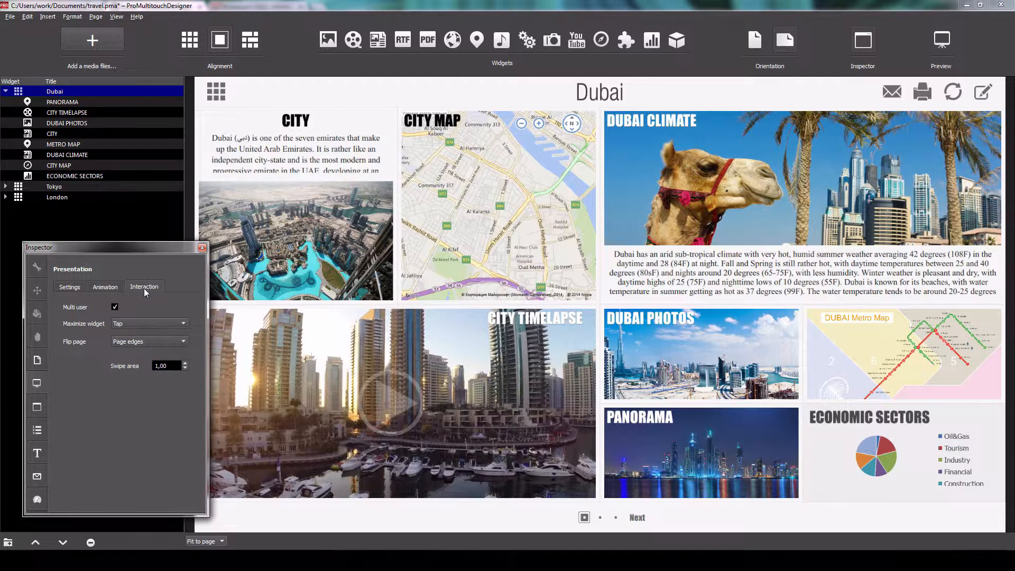
pyautogui.click(146, 345)
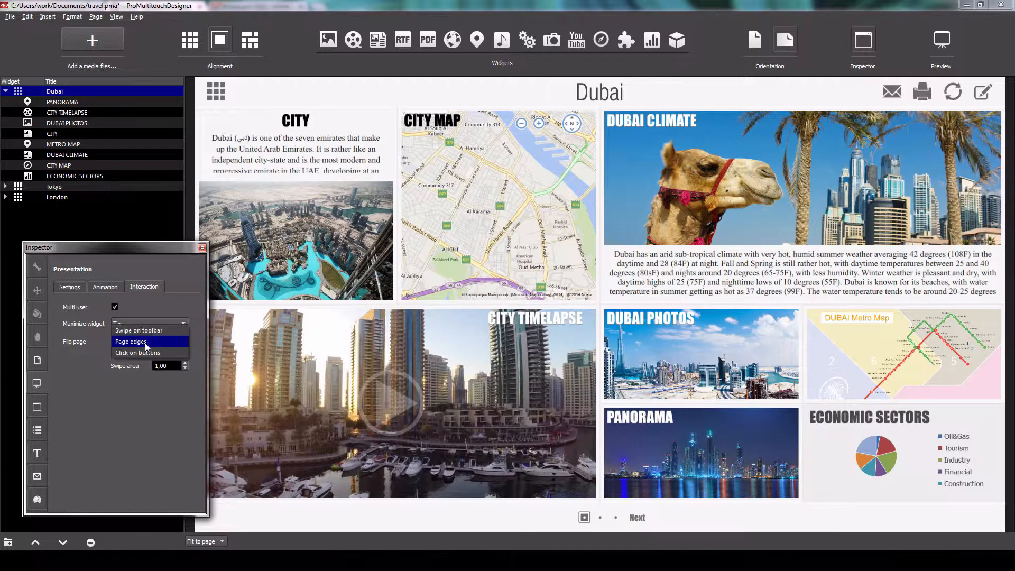
pyautogui.click(145, 343)
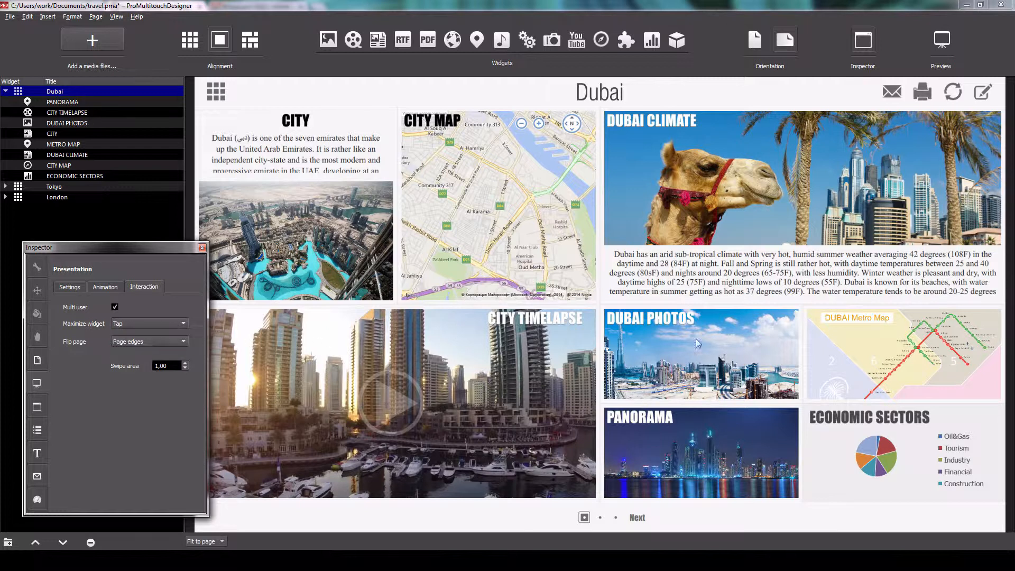
pyautogui.moveTo(1006, 314); pyautogui.dragTo(990, 296)
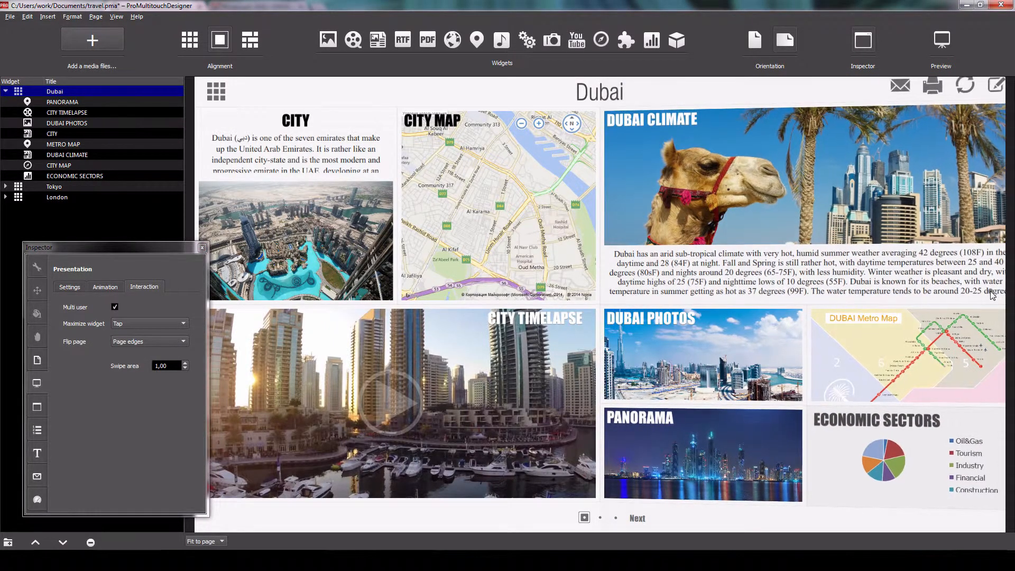
# Step: Set the page-edge swipe area to 11,00 and test swiping from further inside the Dubai page
pyautogui.click(167, 365)
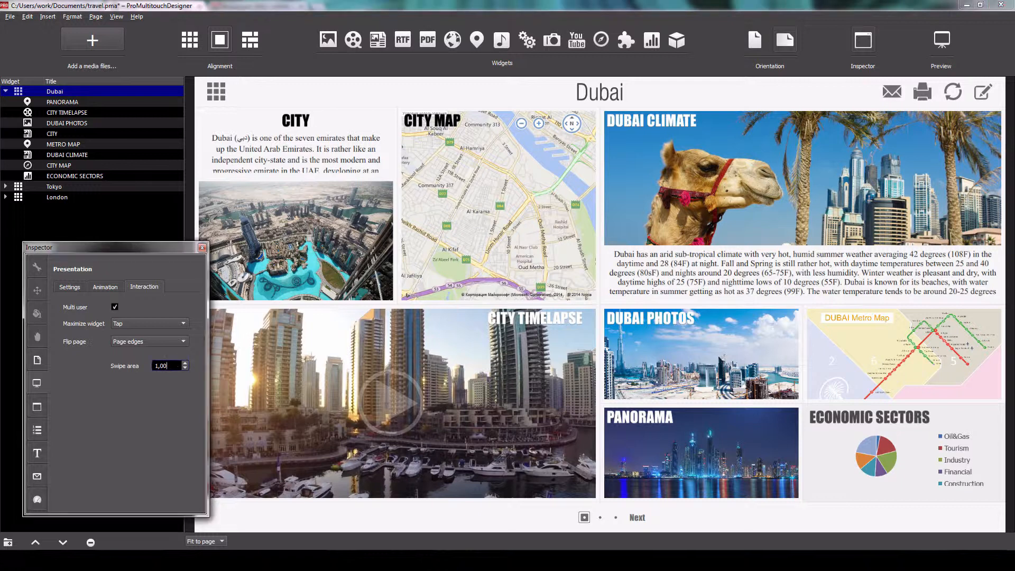
pyautogui.write('1')
pyautogui.press('Return')
pyautogui.moveTo(950, 297); pyautogui.dragTo(876, 296)
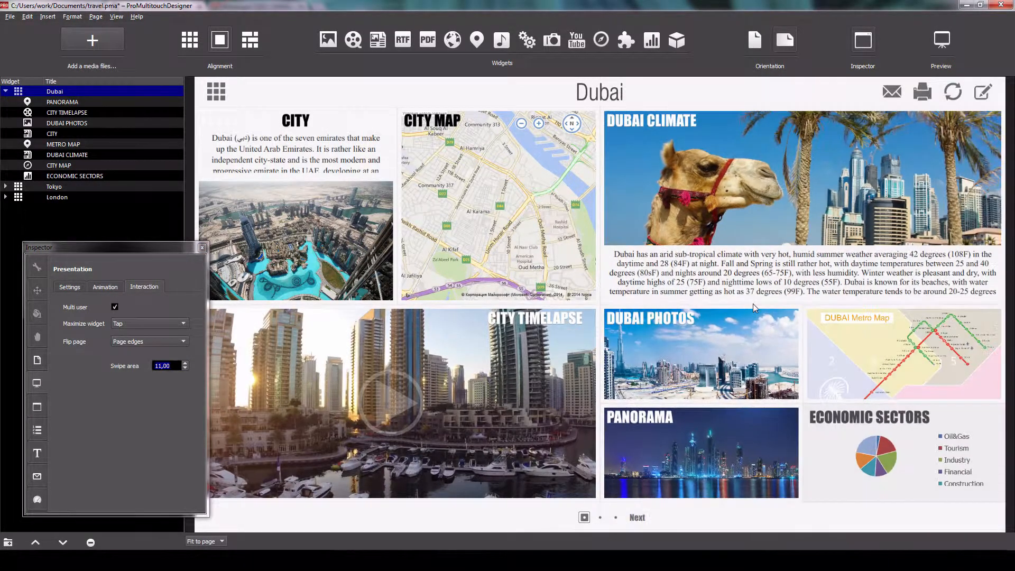
# Step: Set page flipping to Swipe on toolbar and preview it by swiping to the Tokyo page and back to Dubai
pyautogui.click(139, 342)
pyautogui.click(136, 330)
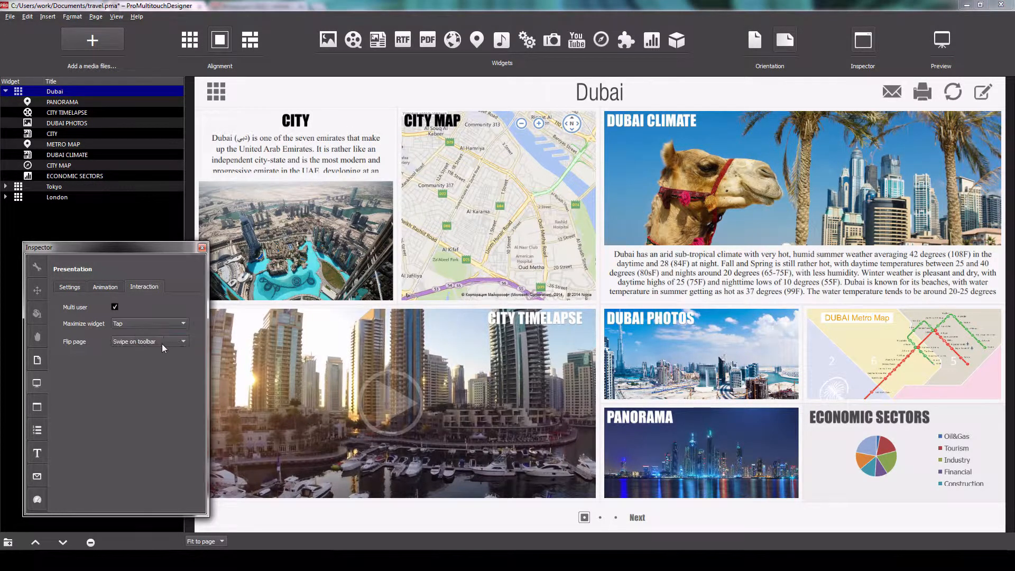
pyautogui.moveTo(987, 526); pyautogui.dragTo(336, 526)
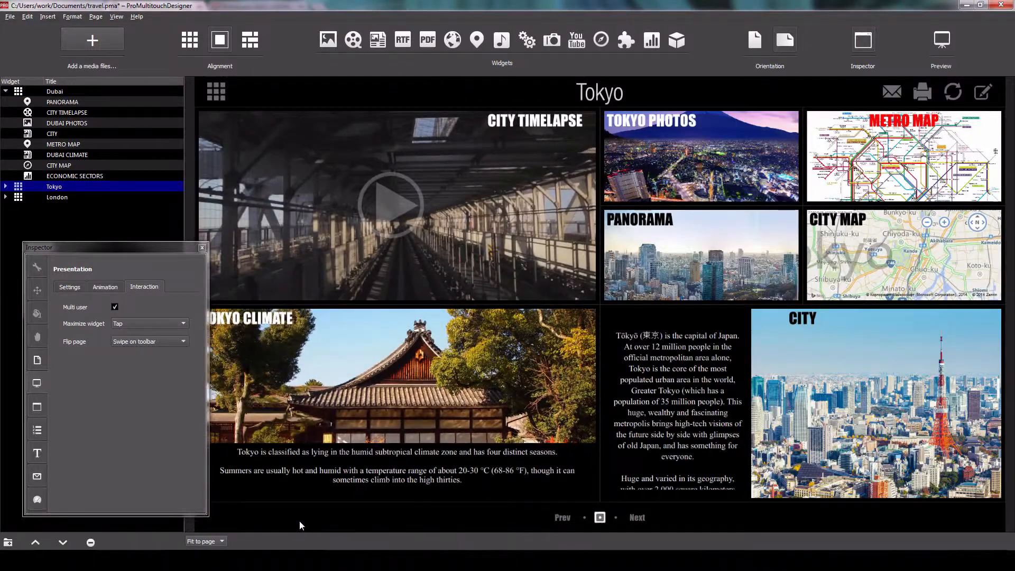
pyautogui.moveTo(246, 519); pyautogui.dragTo(769, 532)
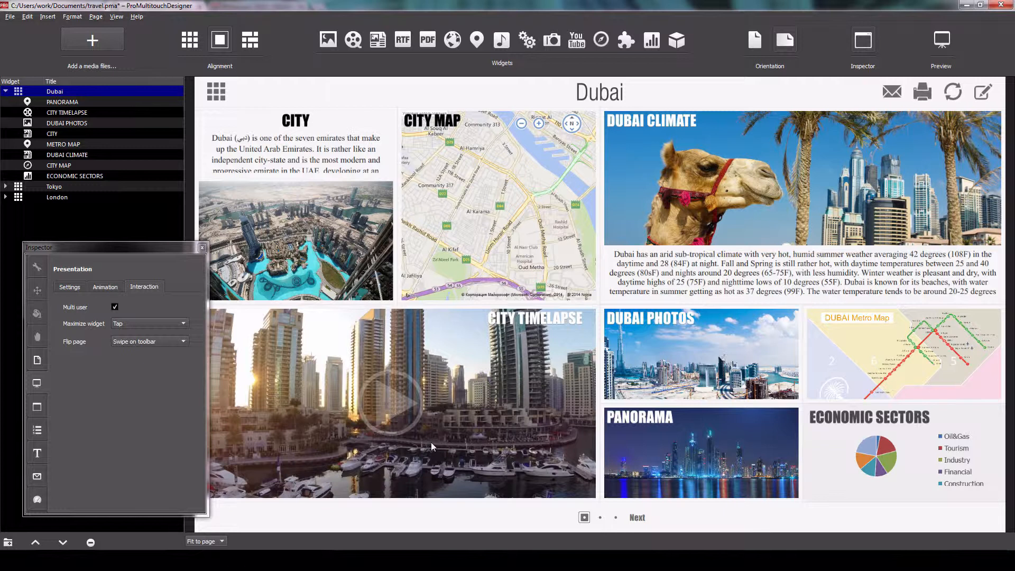
# Step: Set page flipping to Click on buttons, test it by flipping to Tokyo and back, and enable the button border
pyautogui.click(169, 337)
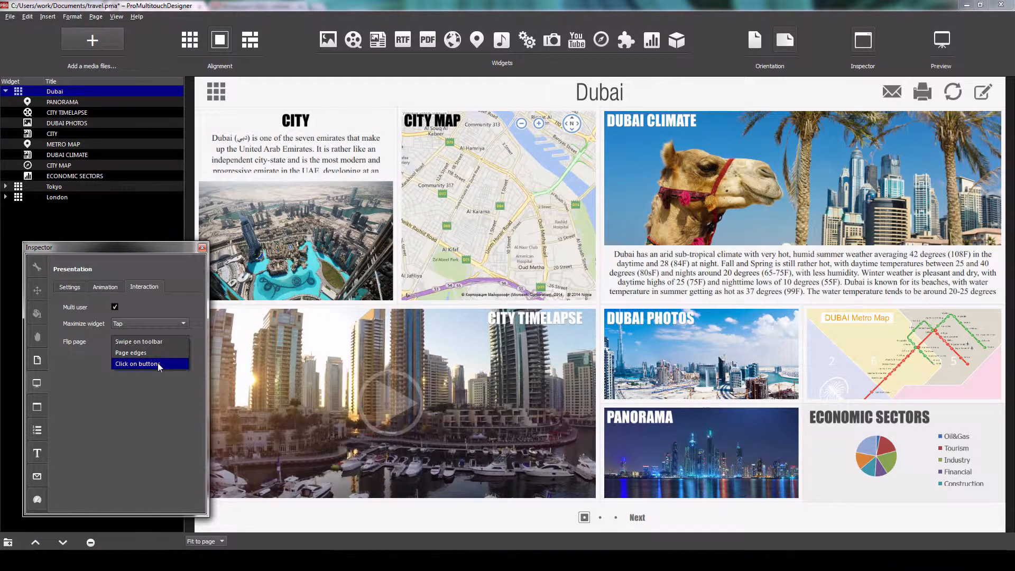
pyautogui.click(157, 363)
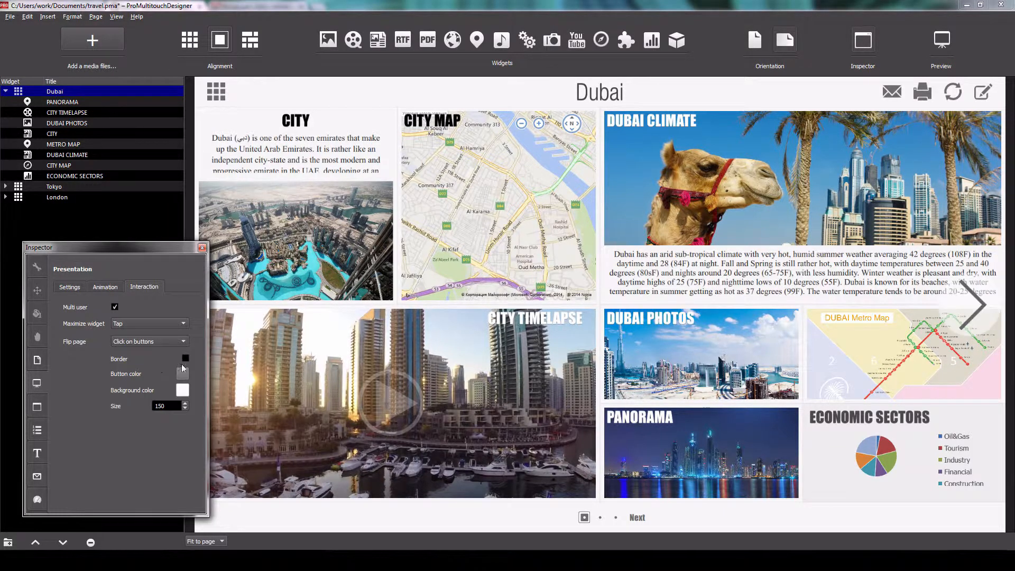
pyautogui.click(972, 311)
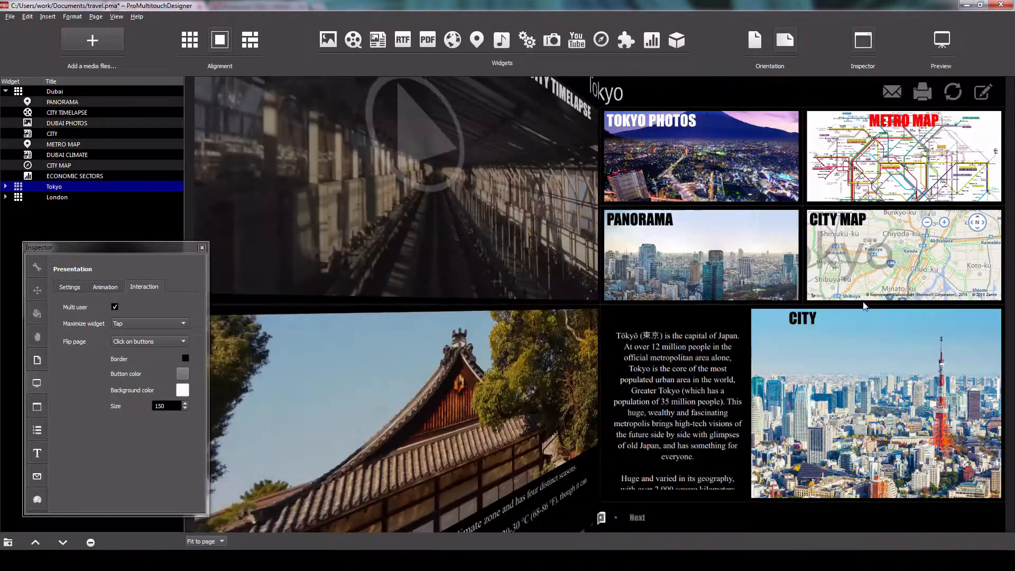
pyautogui.click(238, 300)
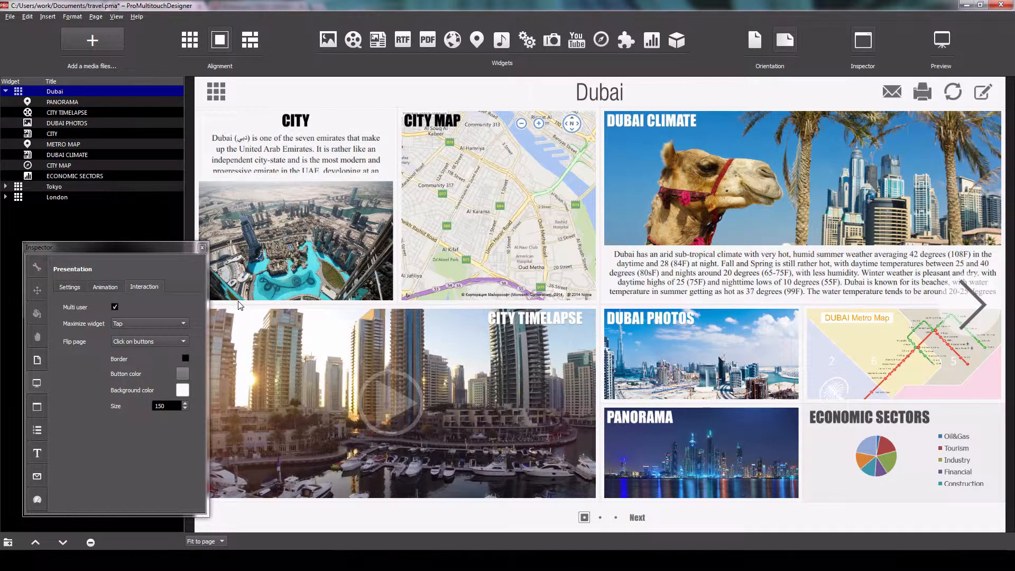
pyautogui.click(185, 358)
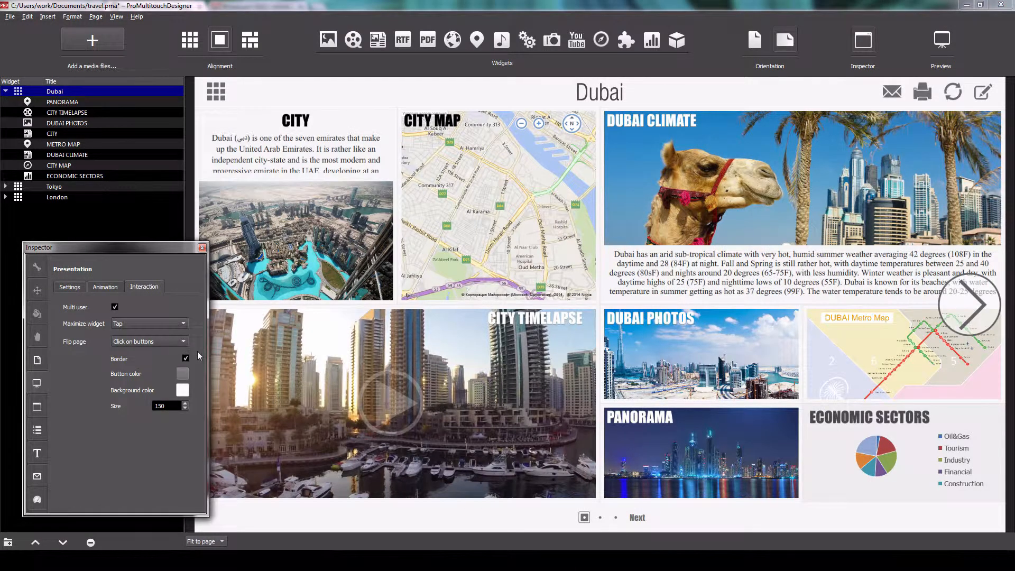
# Step: Keep Tap as the maximize method and preview it by opening and closing the CITY and DUBAI PHOTOS widgets
pyautogui.click(150, 324)
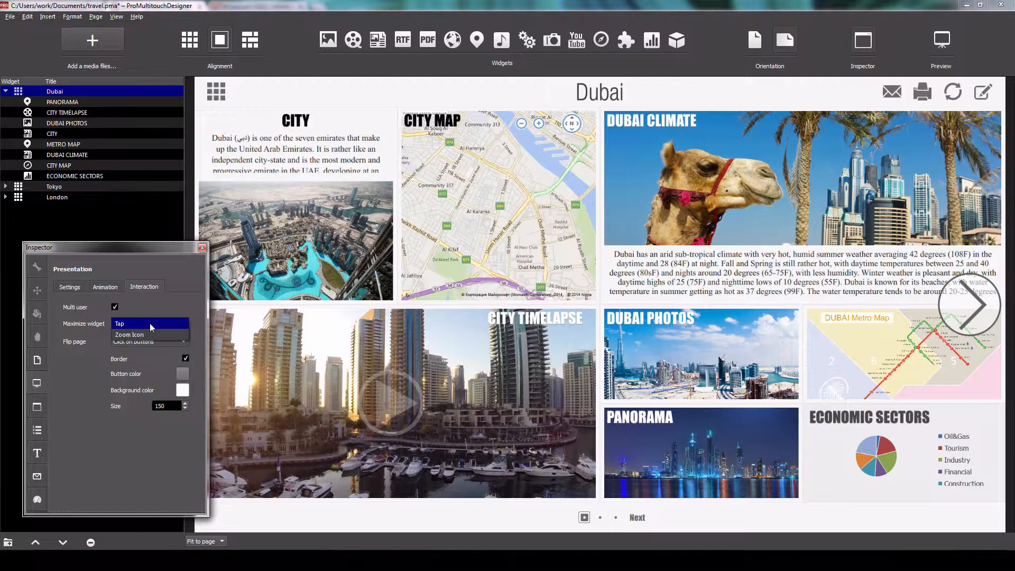
pyautogui.click(150, 324)
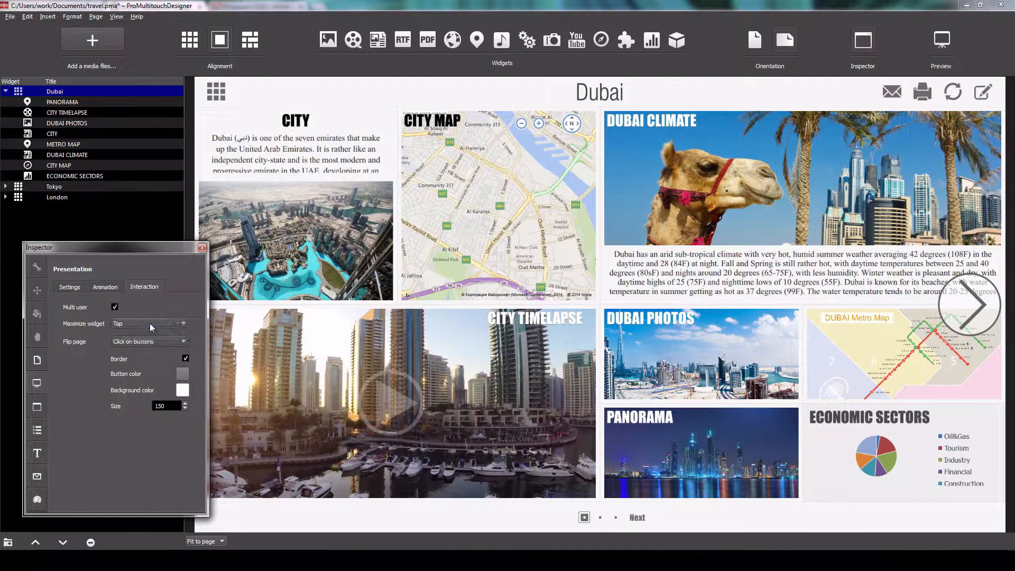
pyautogui.click(312, 227)
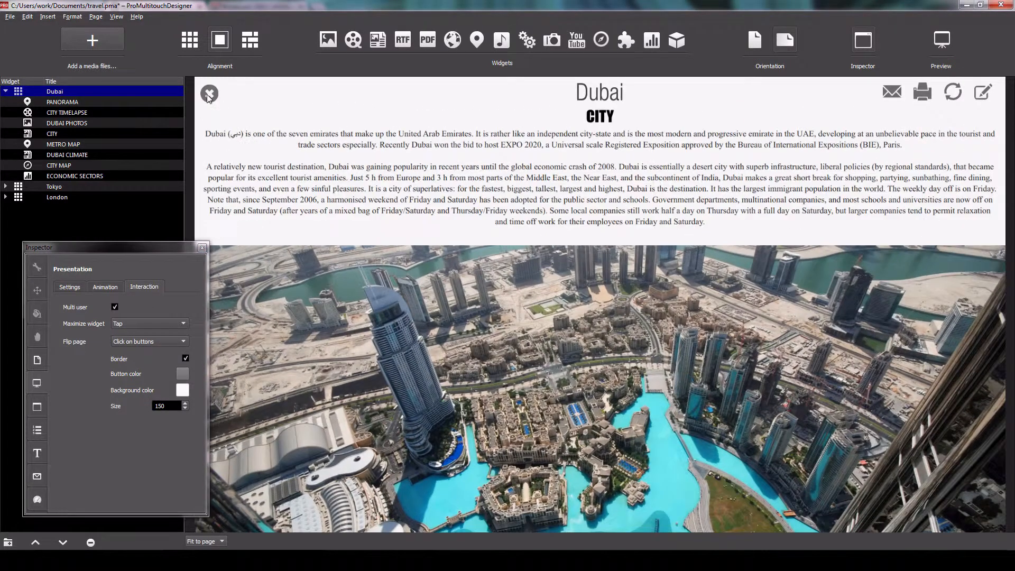
pyautogui.click(210, 94)
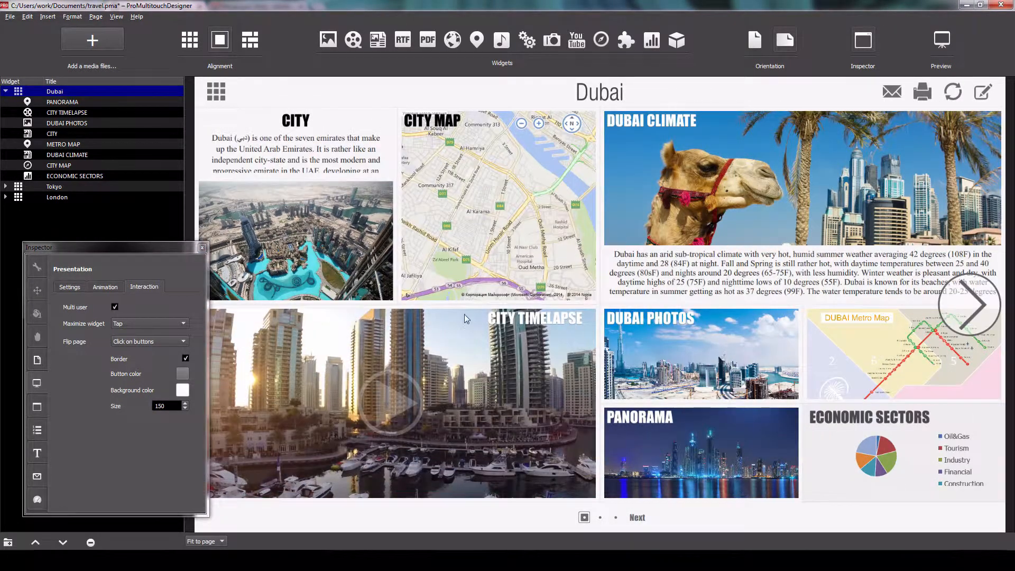
pyautogui.click(682, 379)
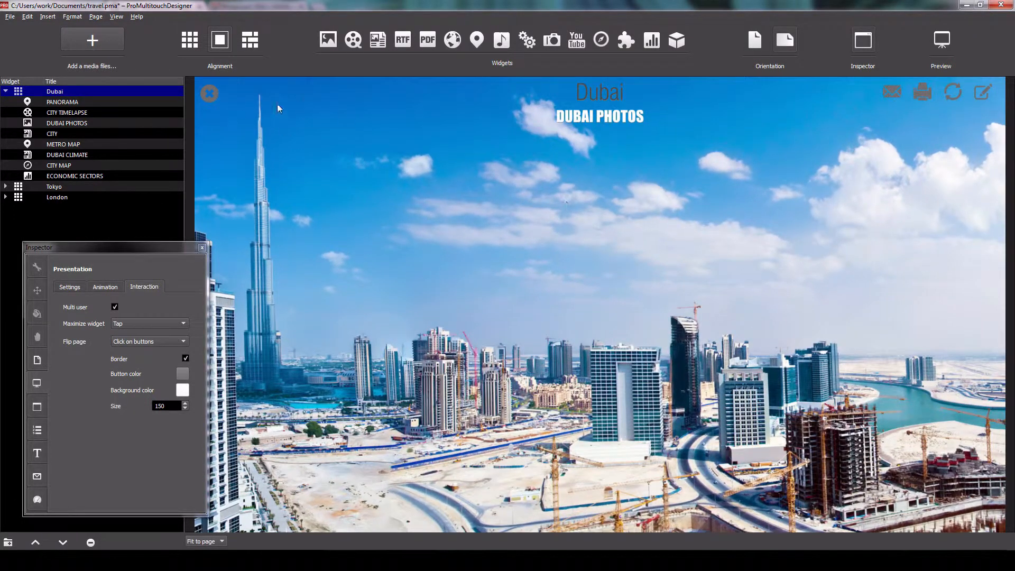
pyautogui.click(207, 99)
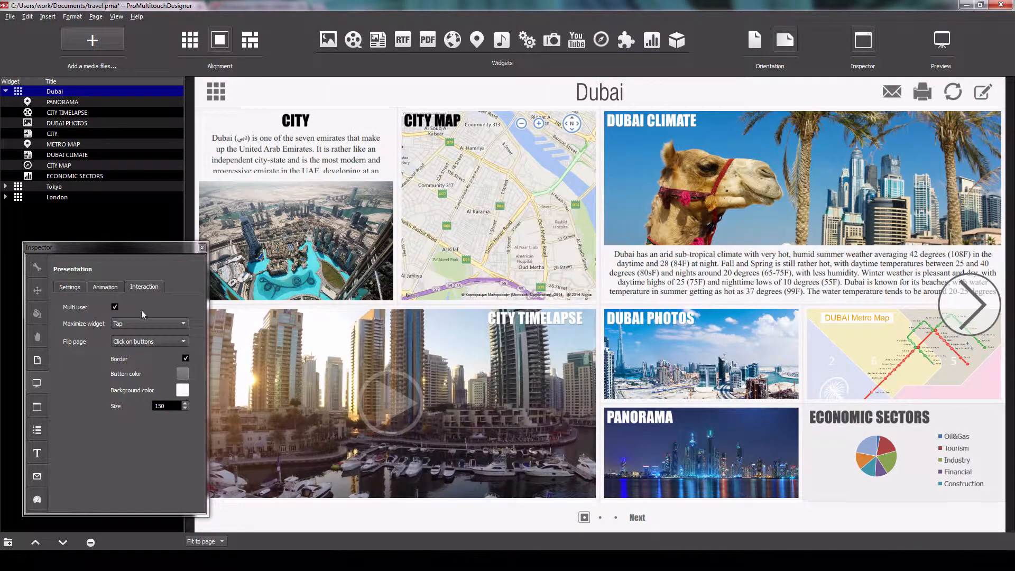
# Step: Set the maximize method to Zoom Icon and test it by opening and closing the CITY and PANORAMA widgets
pyautogui.click(135, 322)
pyautogui.click(136, 335)
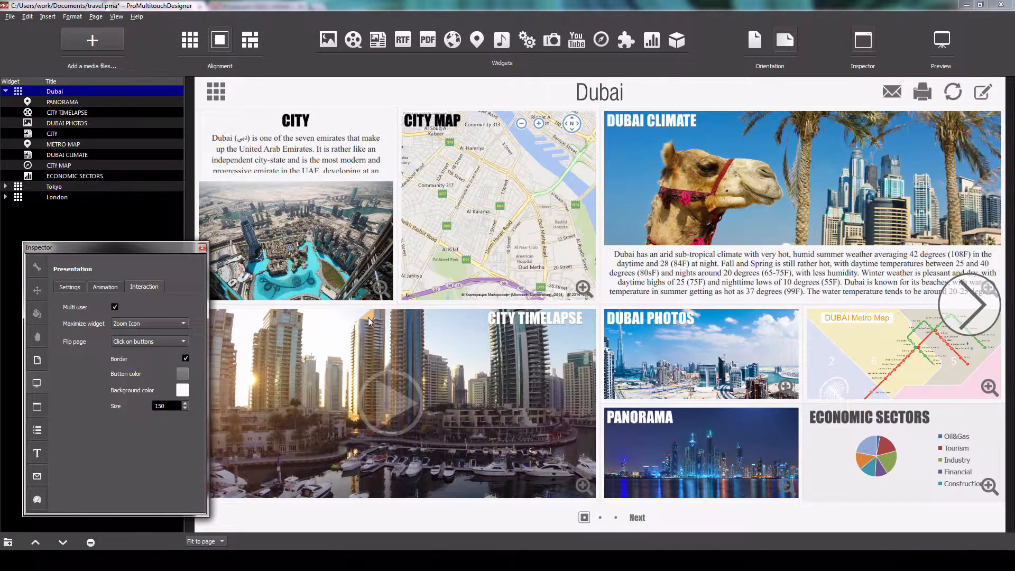
pyautogui.click(380, 289)
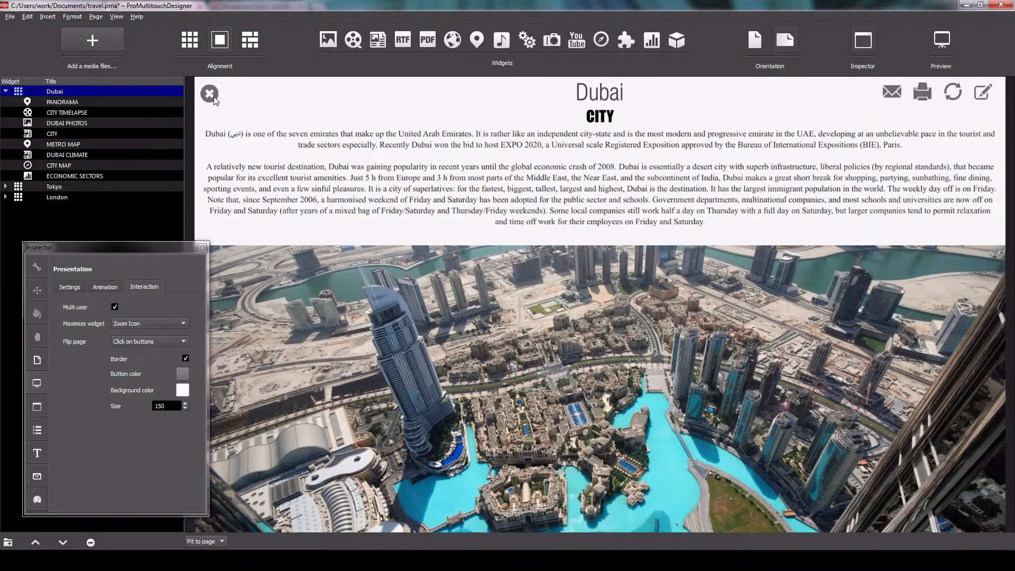
pyautogui.click(213, 99)
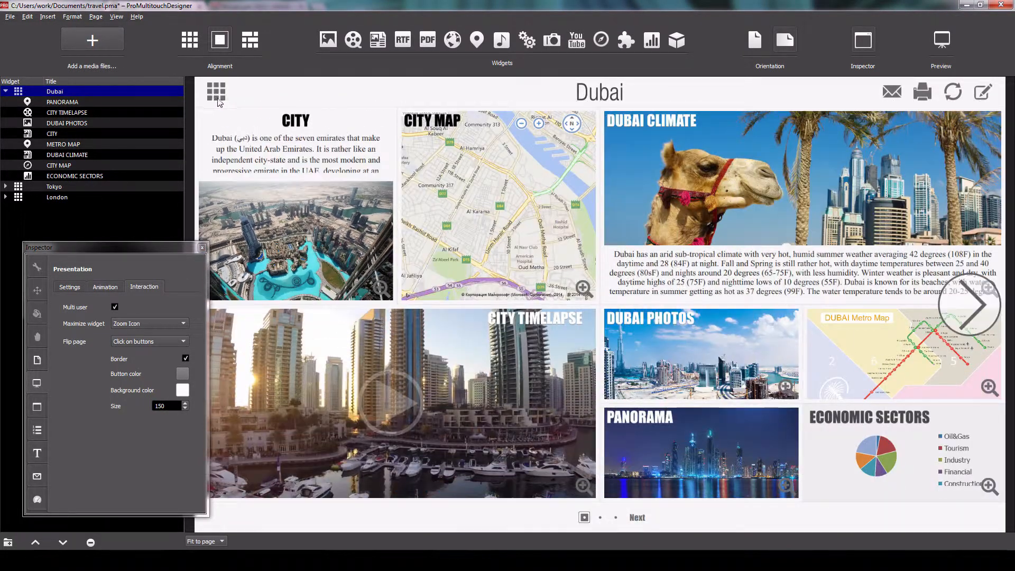
pyautogui.click(786, 486)
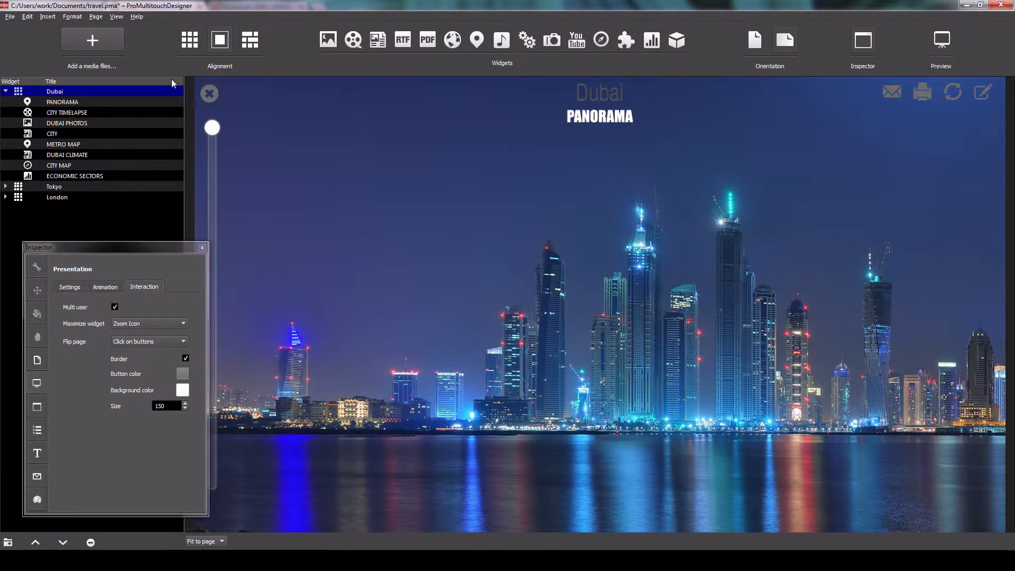
pyautogui.click(206, 91)
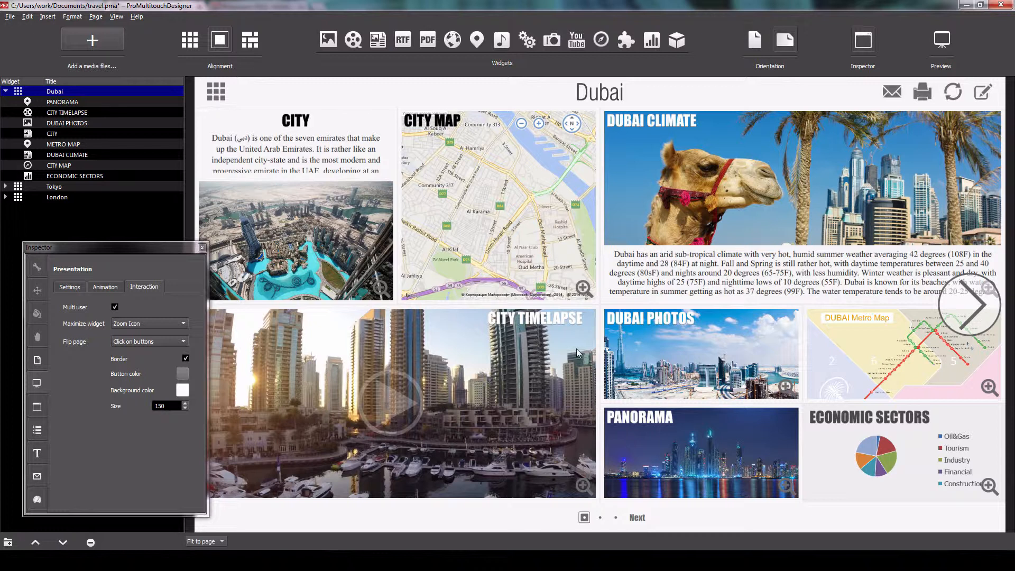
pyautogui.moveTo(688, 444)
pyautogui.mouseDown()
pyautogui.moveTo(670, 449)
pyautogui.moveTo(710, 451)
pyautogui.moveTo(693, 449)
pyautogui.mouseUp()
pyautogui.moveTo(722, 390); pyautogui.dragTo(762, 370)
# Step: Disable the Maximizable option for the CITY widget on the Dubai page
pyautogui.click(324, 213)
pyautogui.click(36, 337)
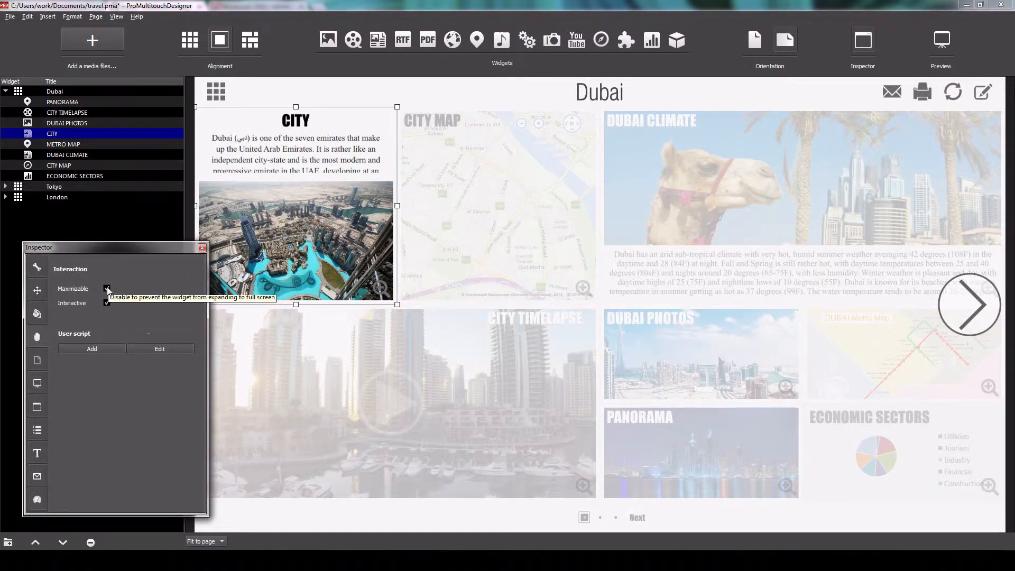
pyautogui.click(106, 288)
# Step: Return to the presentation properties, deselect the CITY widget, and open the presentation's general settings
pyautogui.click(37, 384)
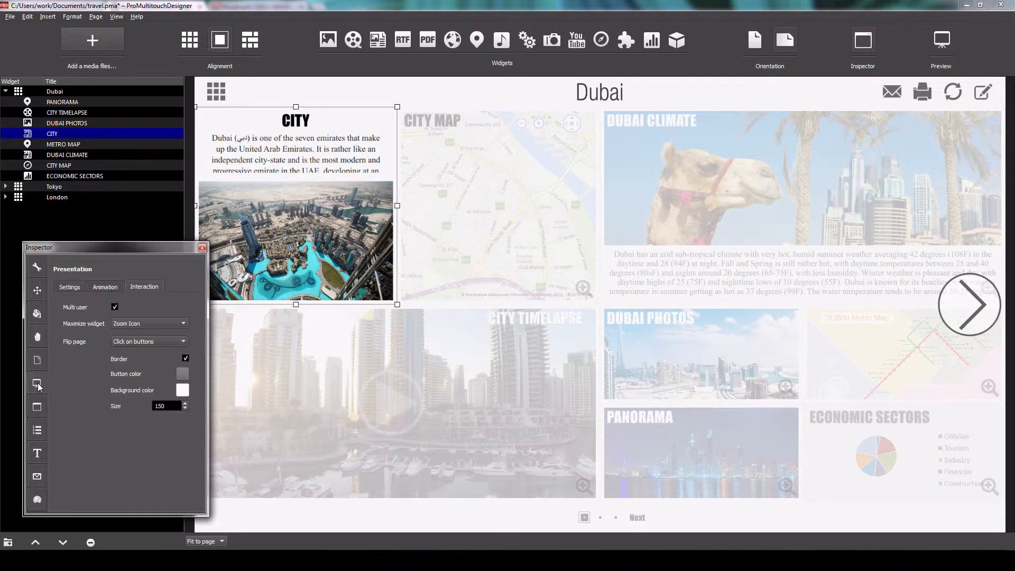
pyautogui.click(267, 101)
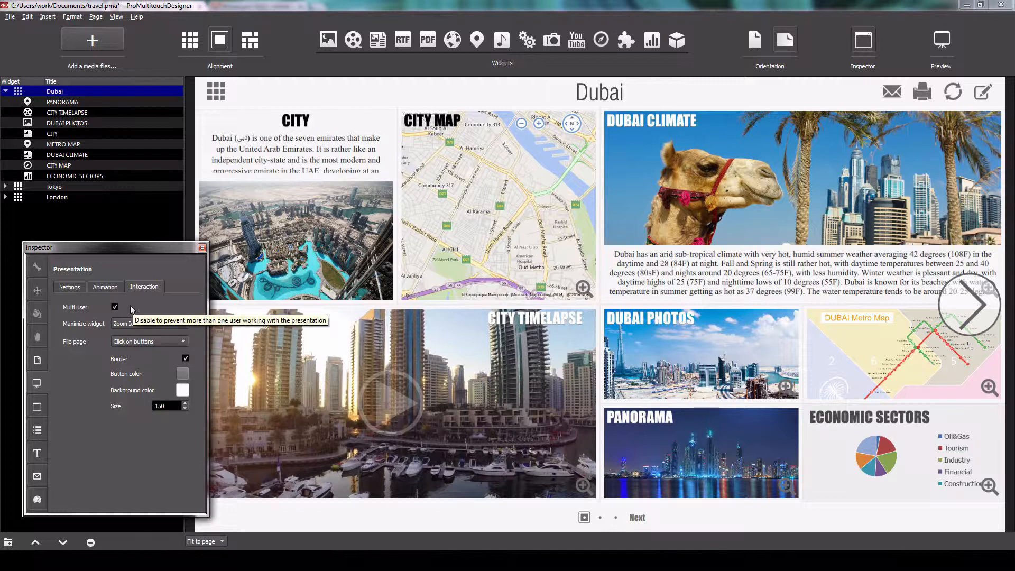
pyautogui.click(70, 288)
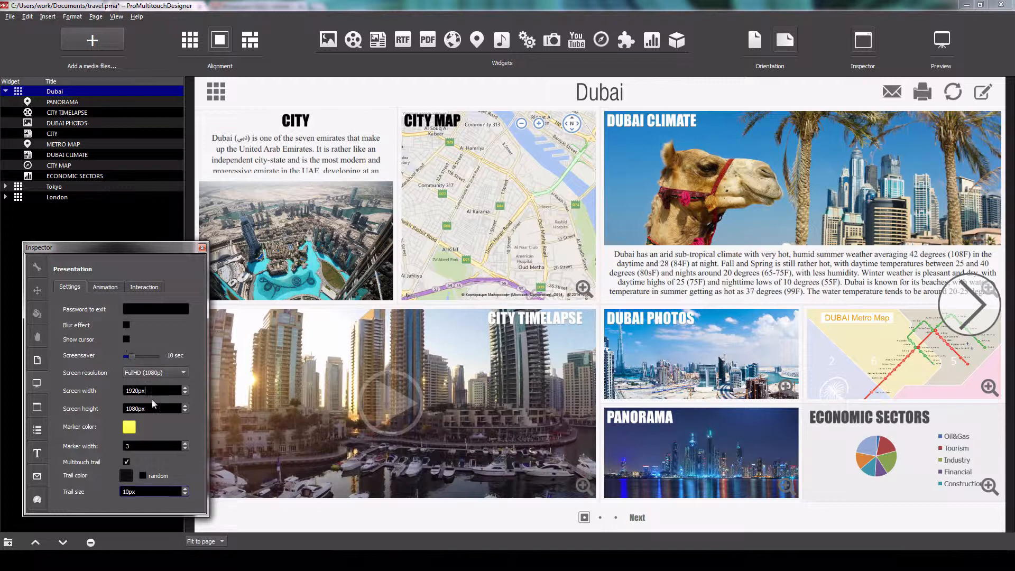
# Step: Keep the presentation's screen resolution at FullHD (1080p) and turn the screensaver off
pyautogui.click(156, 373)
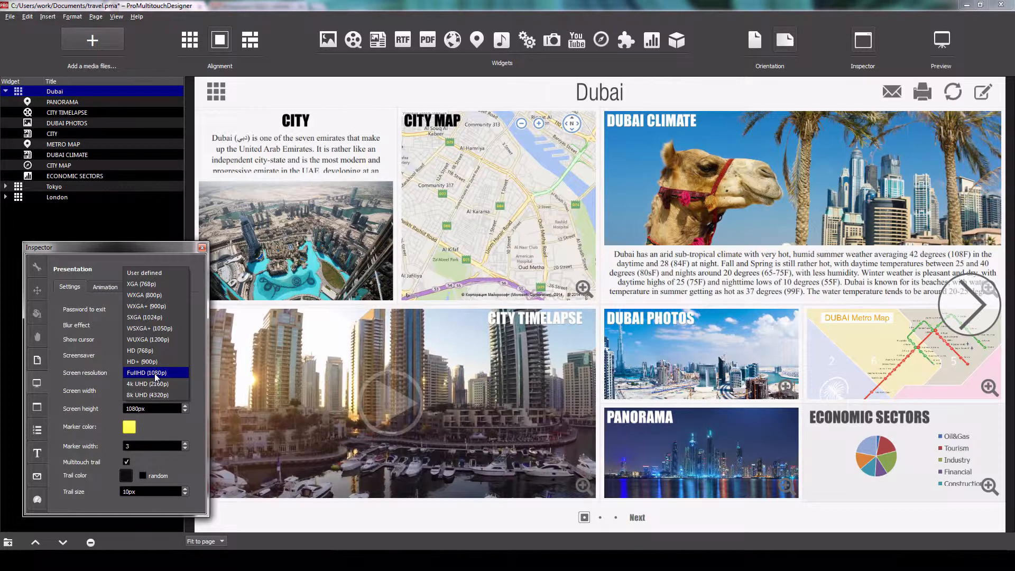
pyautogui.click(175, 372)
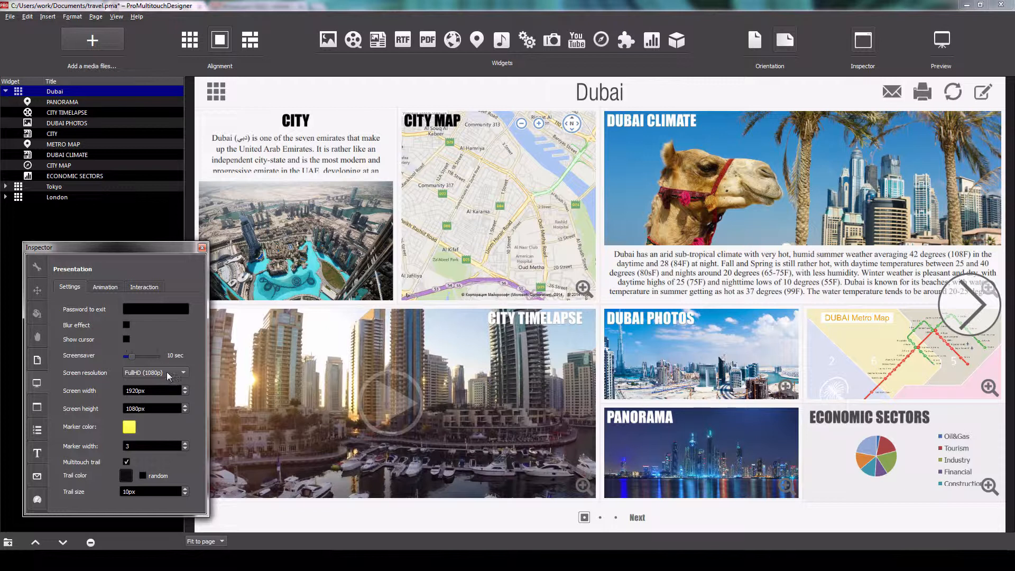
pyautogui.moveTo(132, 355)
pyautogui.mouseDown()
pyautogui.moveTo(154, 356)
pyautogui.moveTo(125, 357)
pyautogui.mouseUp()
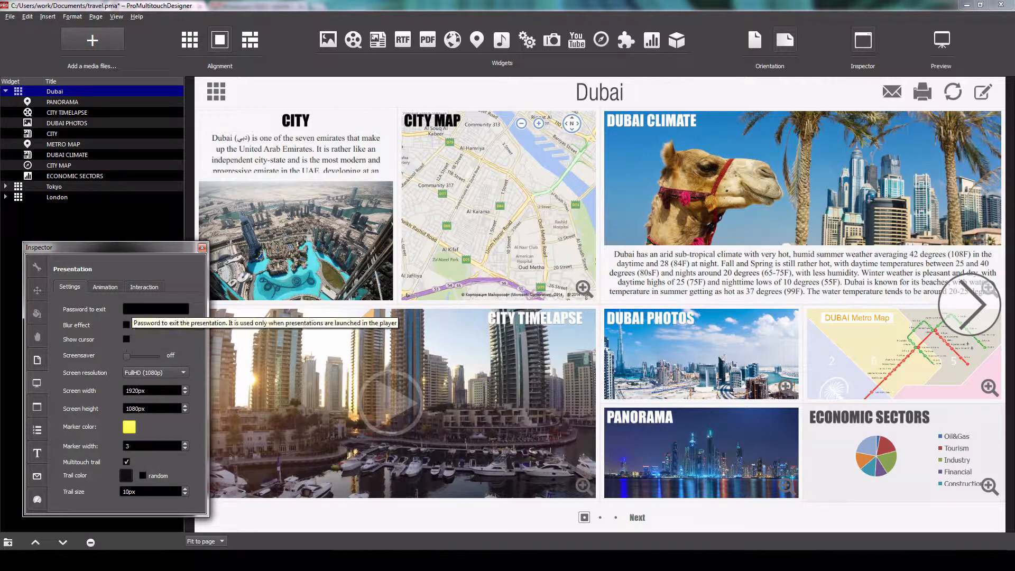
# Step: Enable the presentation's blur effect and preview it by flipping to the next page
pyautogui.click(130, 309)
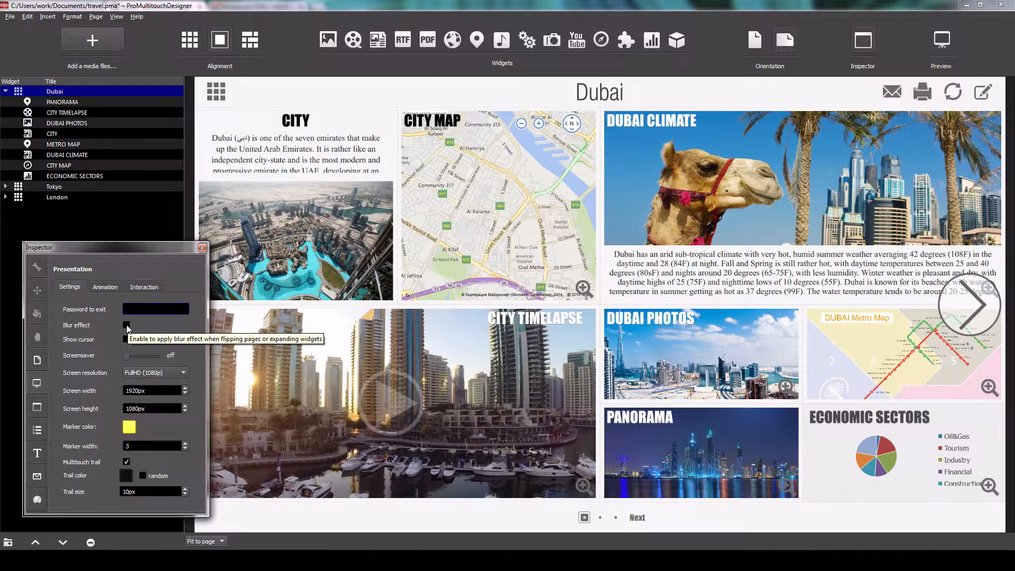
pyautogui.click(126, 327)
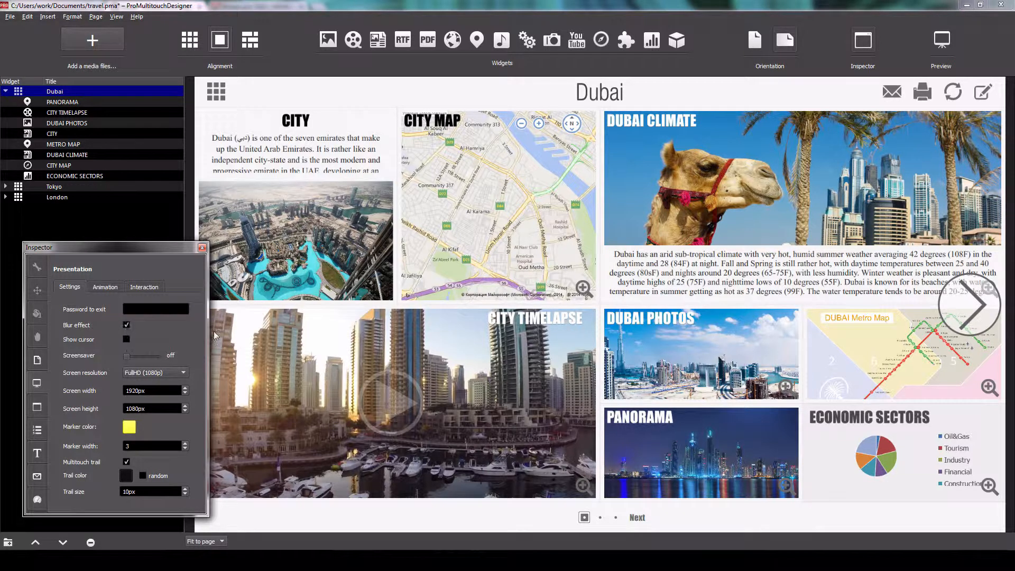
pyautogui.click(959, 306)
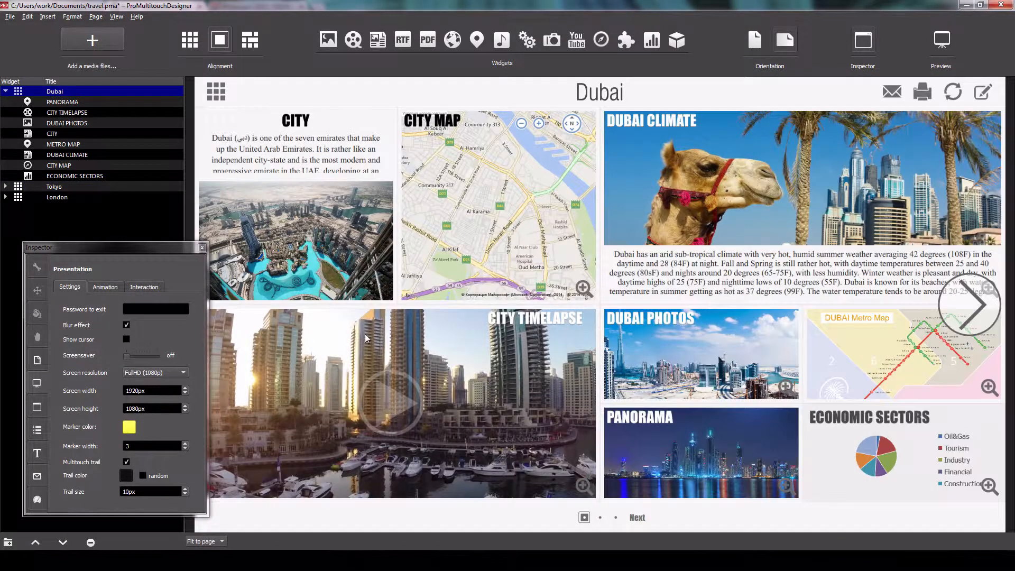
pyautogui.click(127, 338)
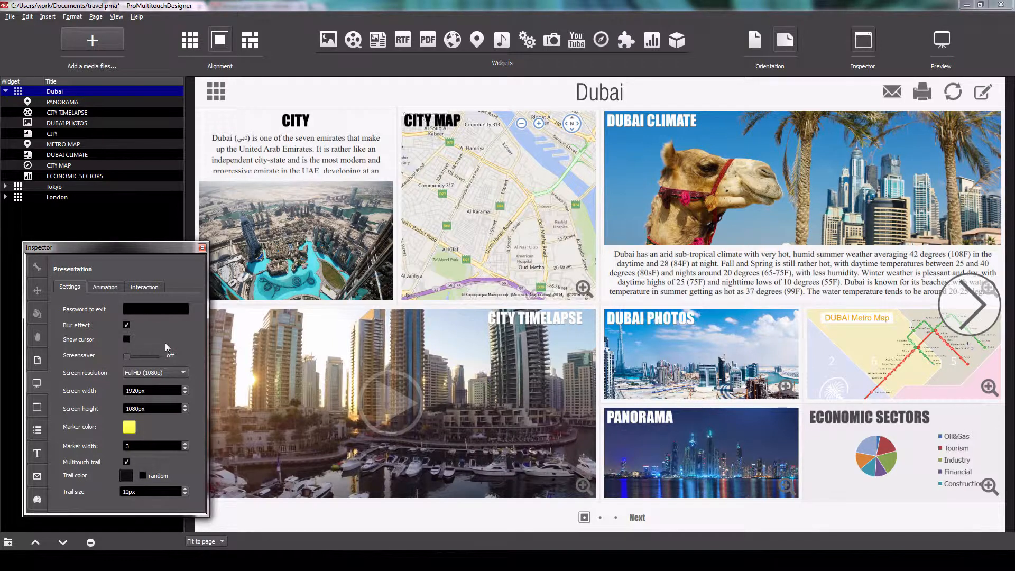
# Step: Test the multitouch trail across the page, and give it random colors and a size of 40px
pyautogui.click(126, 461)
pyautogui.moveTo(249, 199)
pyautogui.mouseDown()
pyautogui.moveTo(366, 152)
pyautogui.moveTo(394, 154)
pyautogui.moveTo(805, 480)
pyautogui.moveTo(783, 375)
pyautogui.moveTo(320, 169)
pyautogui.moveTo(432, 331)
pyautogui.mouseUp()
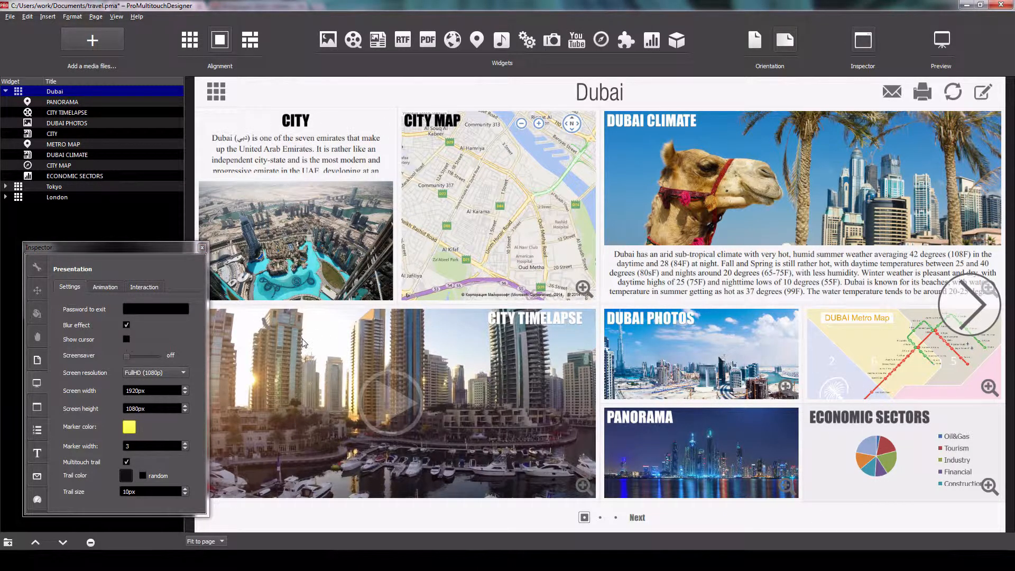
pyautogui.click(143, 476)
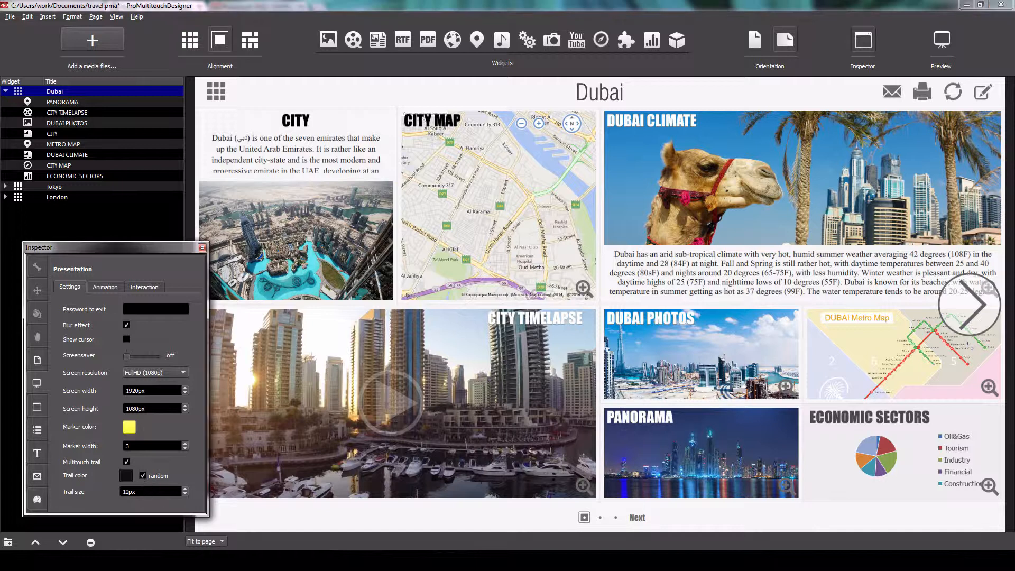
pyautogui.click(143, 491)
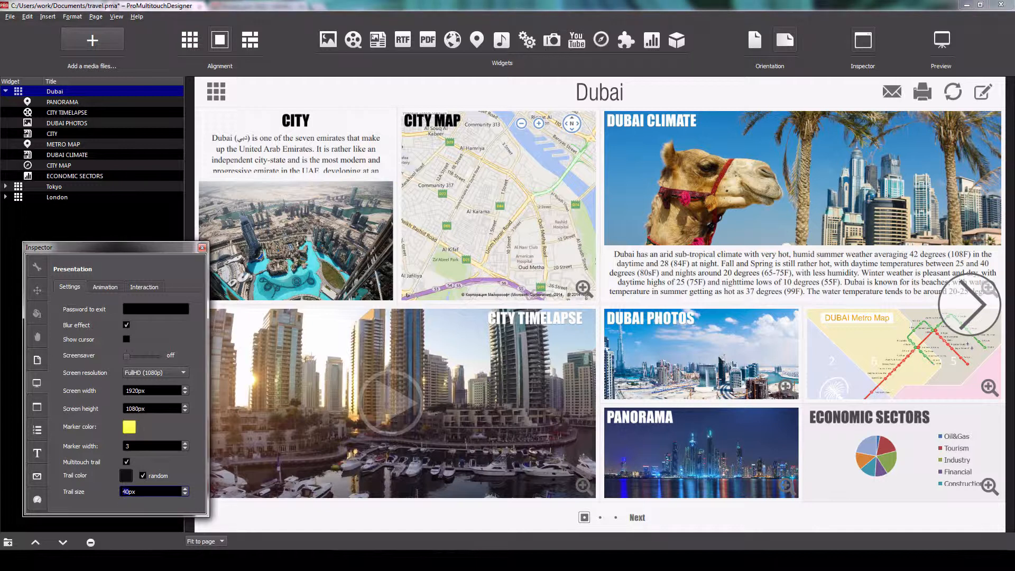